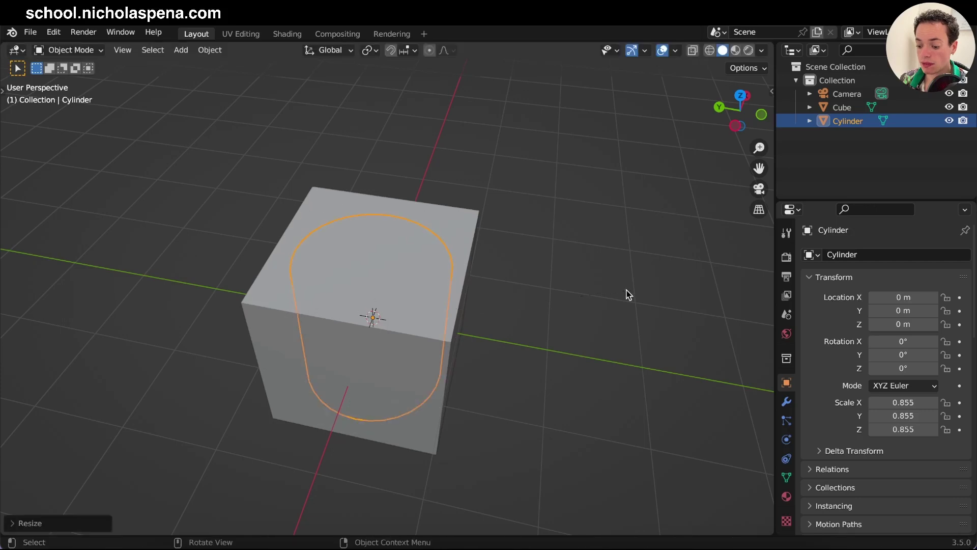
Confirm the cylinder at 0.855 scale and cut it from the cube with Bool Tool Difference
left_click(621, 251)
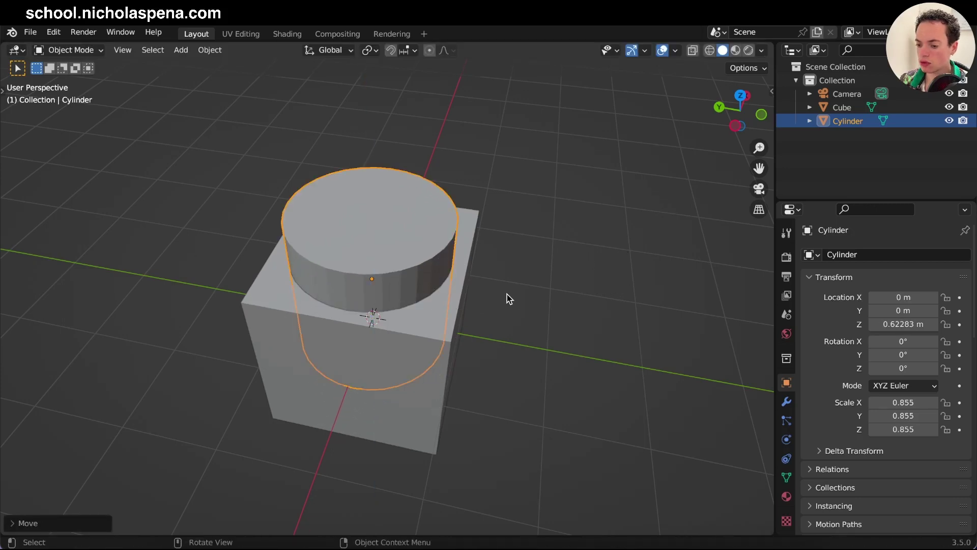
left_click(414, 388, "shift")
key("ctrl+KP_Subtract")
Delete the cylinder cutter's bounds box and reselect the cube
left_click(577, 353)
middle_click_drag(577, 353, 576, 352)
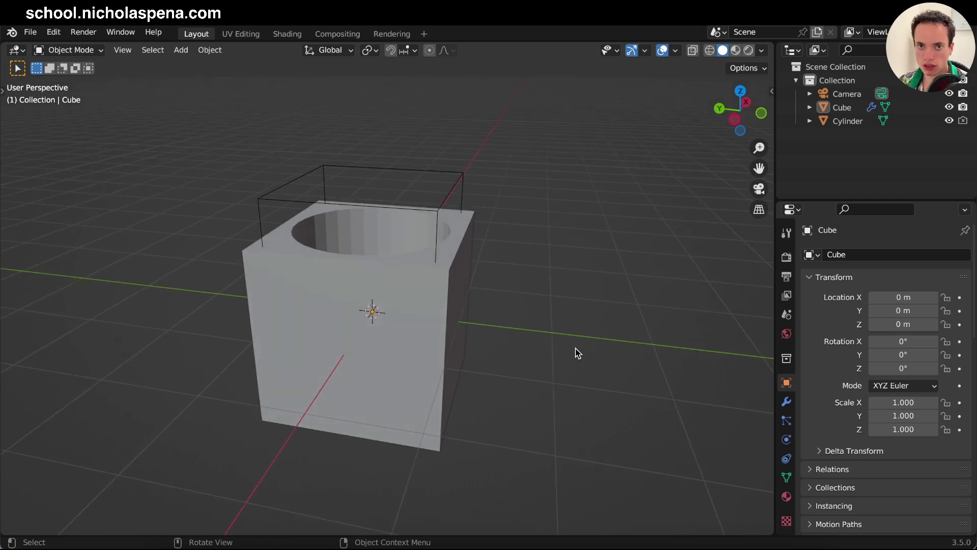
middle_click_drag(520, 321, 481, 265)
left_click(473, 199)
key("x")
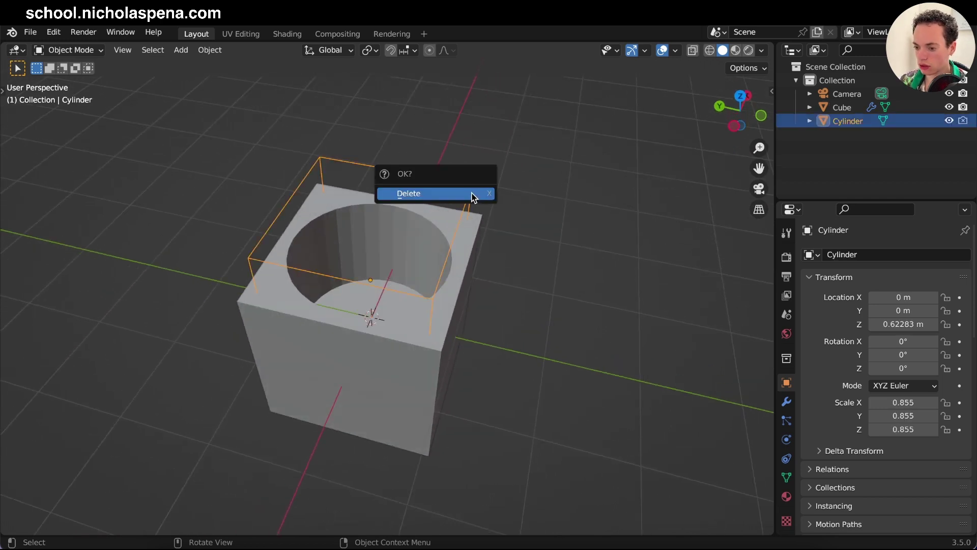
left_click(472, 194)
left_click(453, 262)
key("shift+a")
Add a cylinder mesh at the scene centre
mouse_move(523, 265)
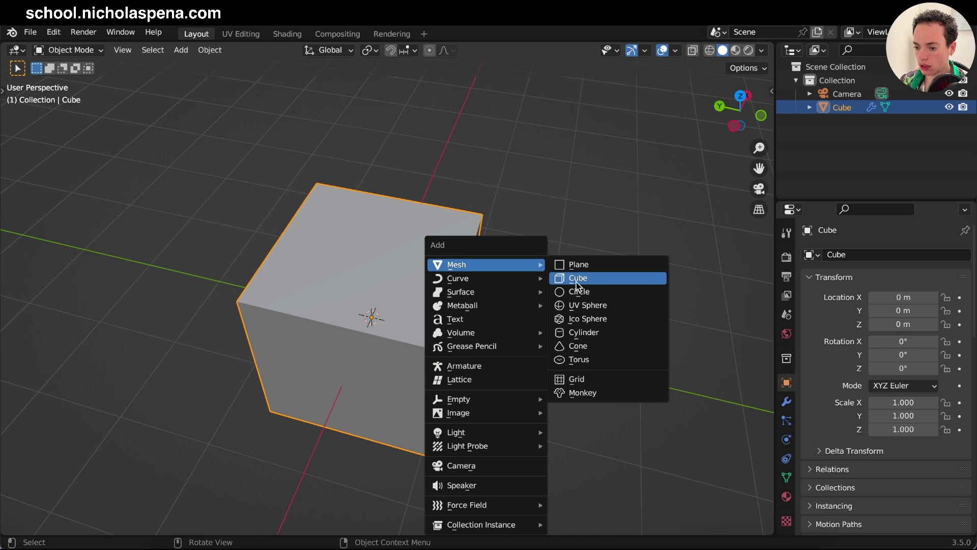
key("Escape")
middle_click_drag(344, 239, 366, 297)
key("shift+a")
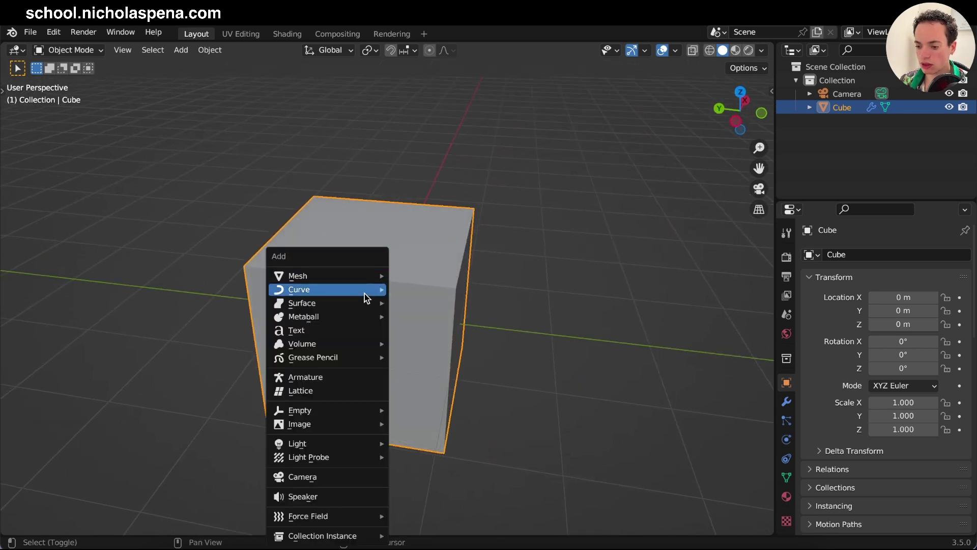
mouse_move(329, 277)
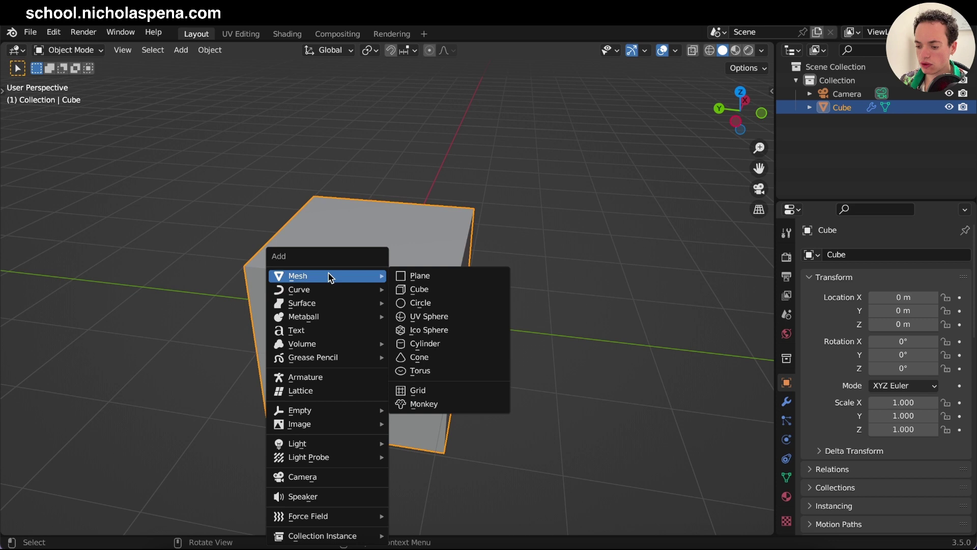
left_click(427, 344)
Set the Shortcut VUr key display offsets to 100 and 100 and start it
key("n")
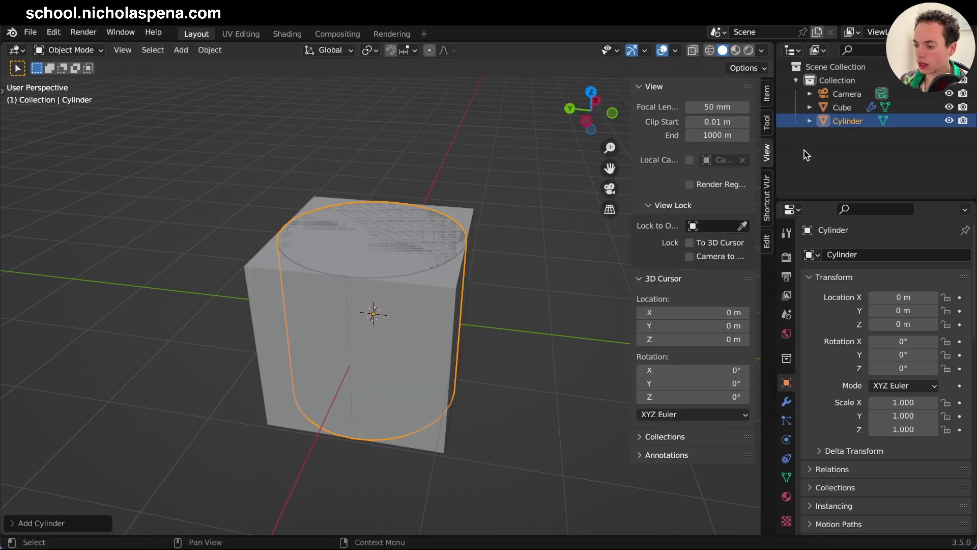
left_click(767, 198)
left_click(726, 148)
type("100")
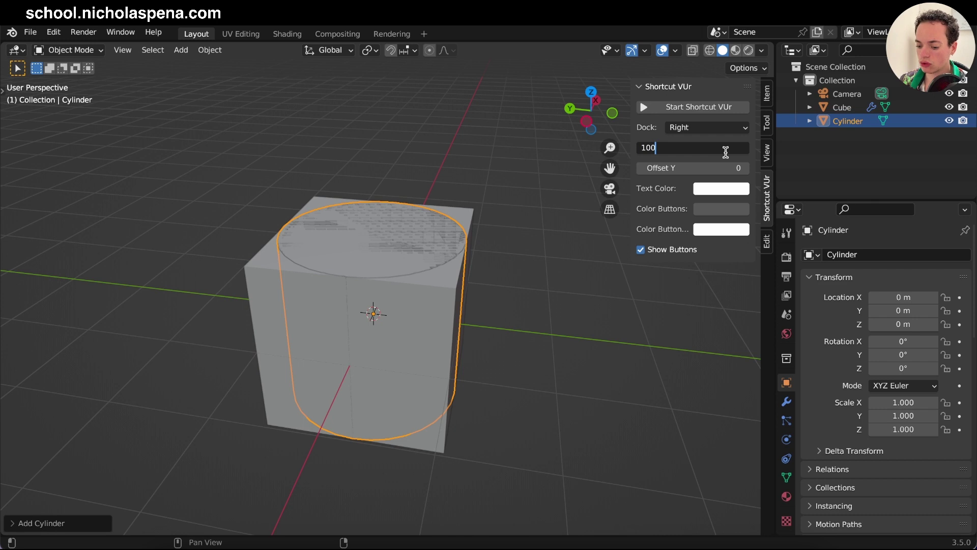
key("Tab")
type("100")
key("Return")
left_click(730, 108)
key("n")
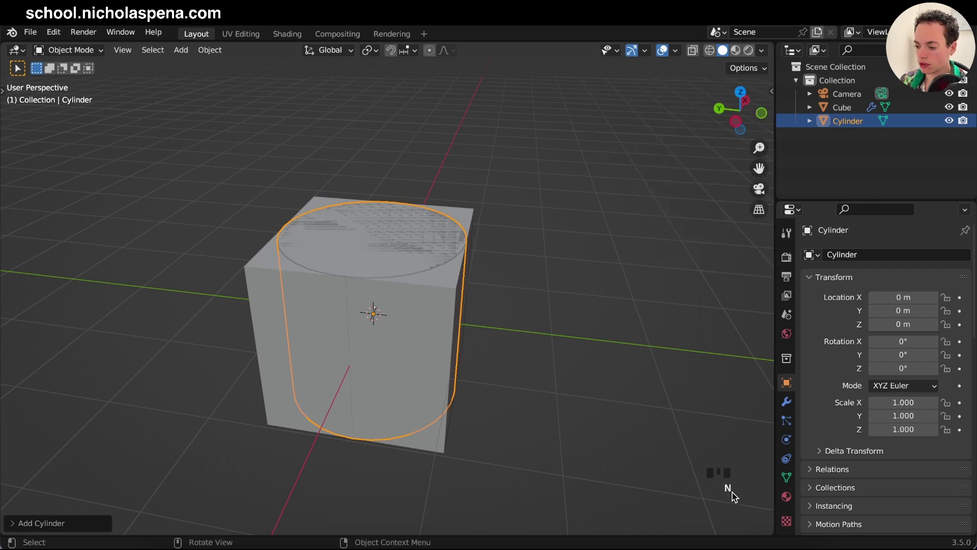
Scale the cylinder to 0.778, raise it to 0.93775 m on Z, then rescale to 0.835
middle_click_drag(377, 214, 519, 287)
key("s")
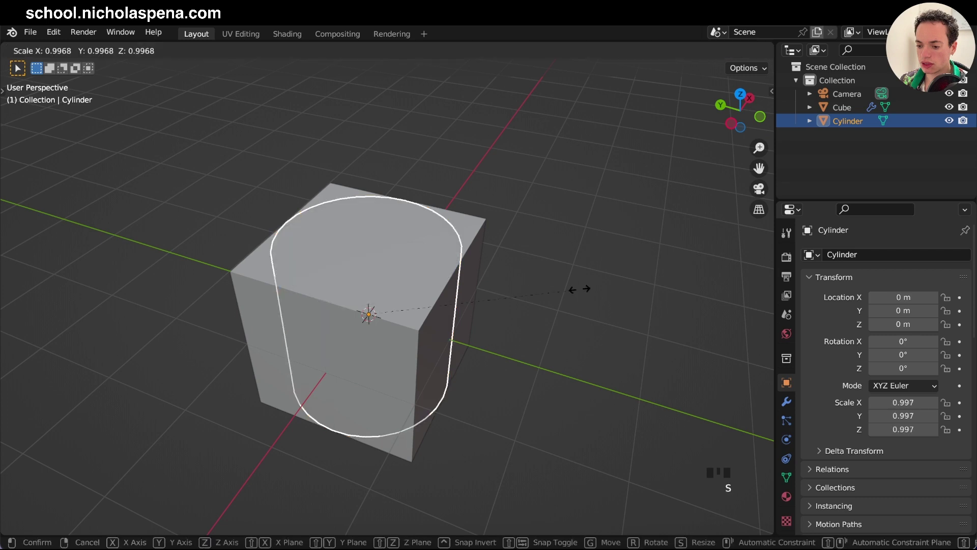
left_click(536, 300)
key("g")
middle_click(530, 277)
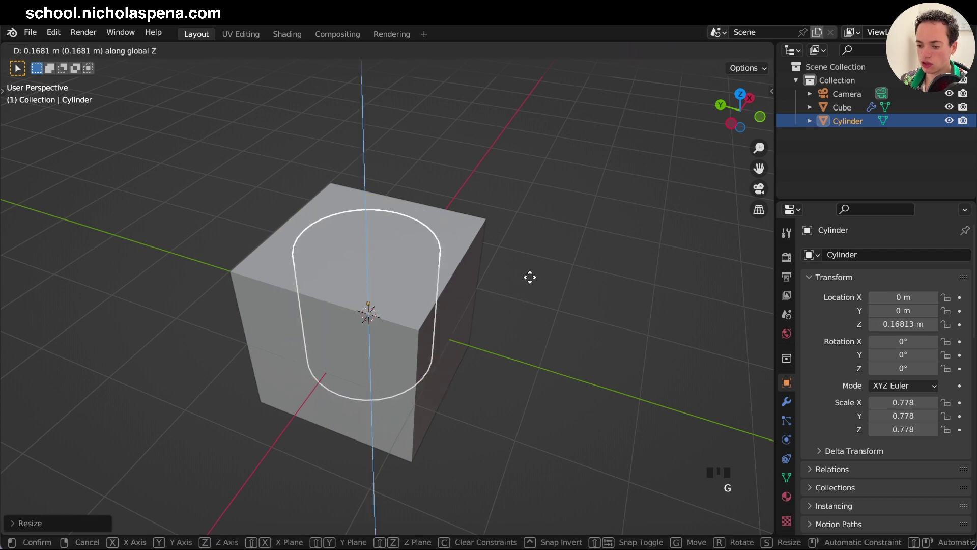
left_click(523, 229)
key("s")
left_click(506, 301)
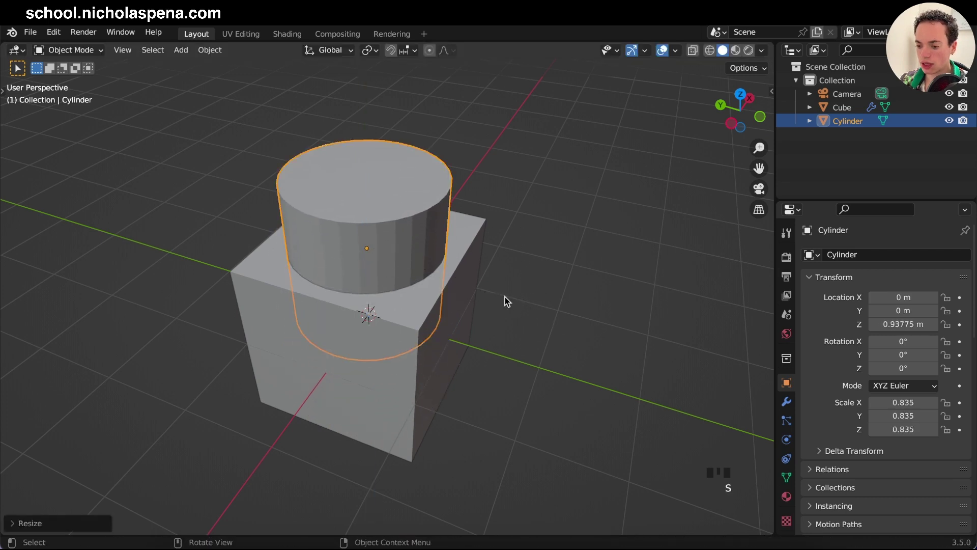
Check the cylinder's placement from a side view and reselect the cube
key("ctrl+KP_3")
middle_click_drag(505, 301, 459, 301)
left_click(458, 302)
left_click(404, 330)
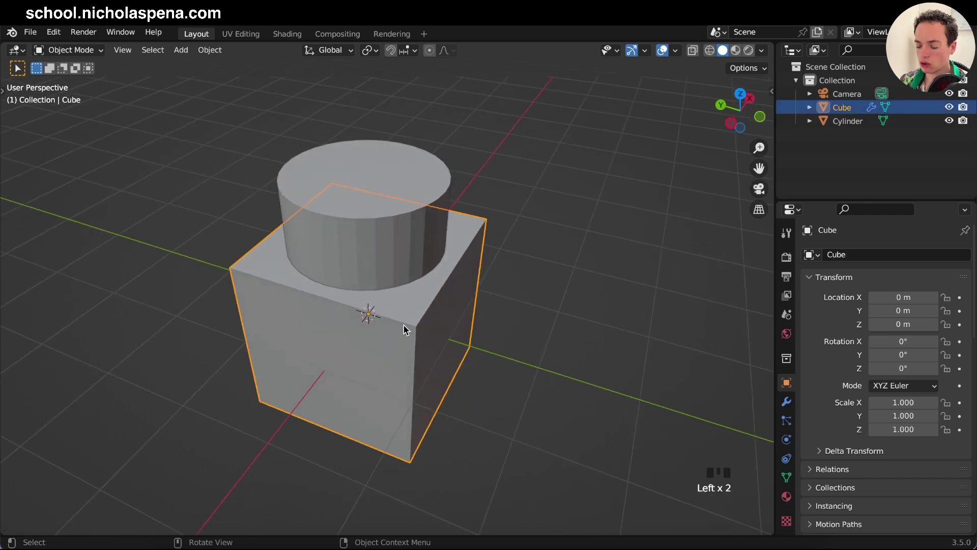
left_click(575, 313)
left_click(395, 353)
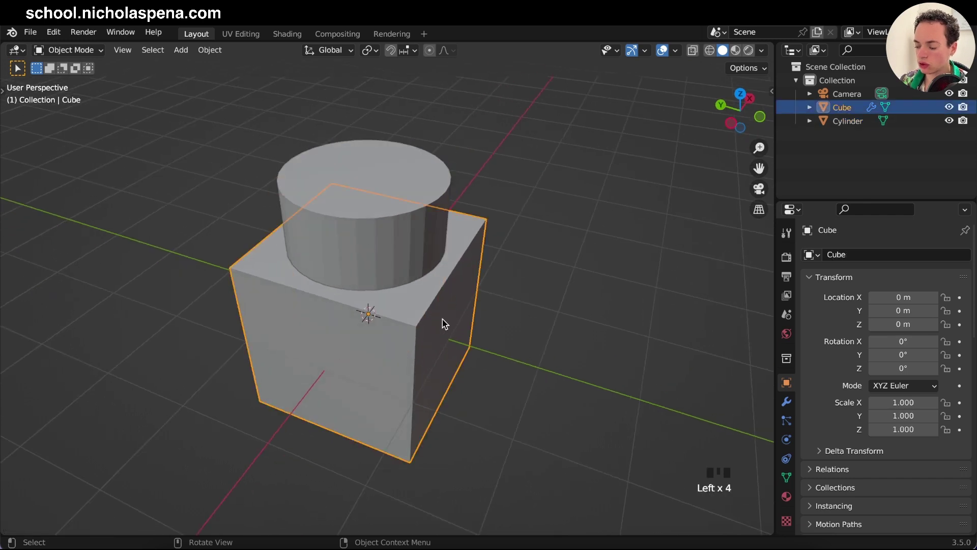
Remove the cube's leftover BTool_Cylinder modifier and add a Boolean modifier
left_click(787, 404)
left_click(945, 308)
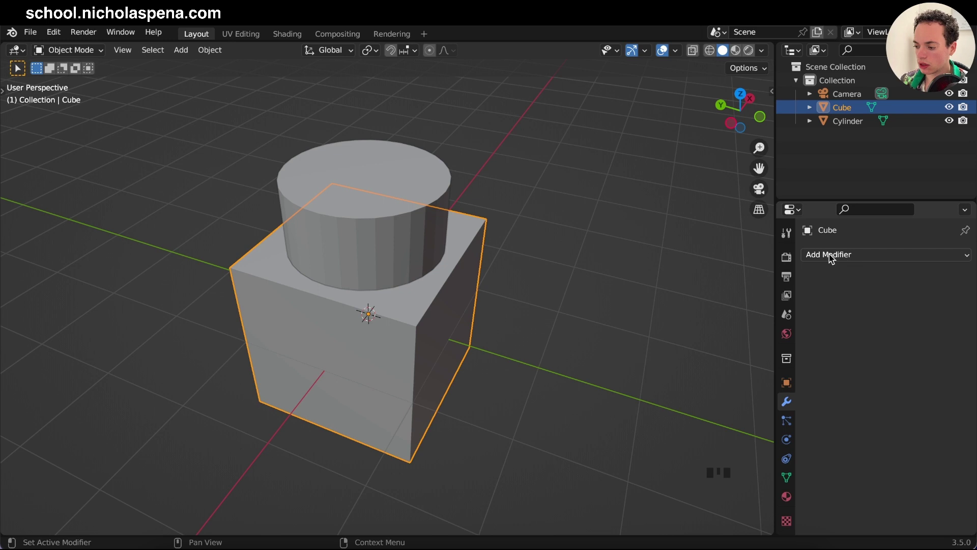
left_click(829, 255)
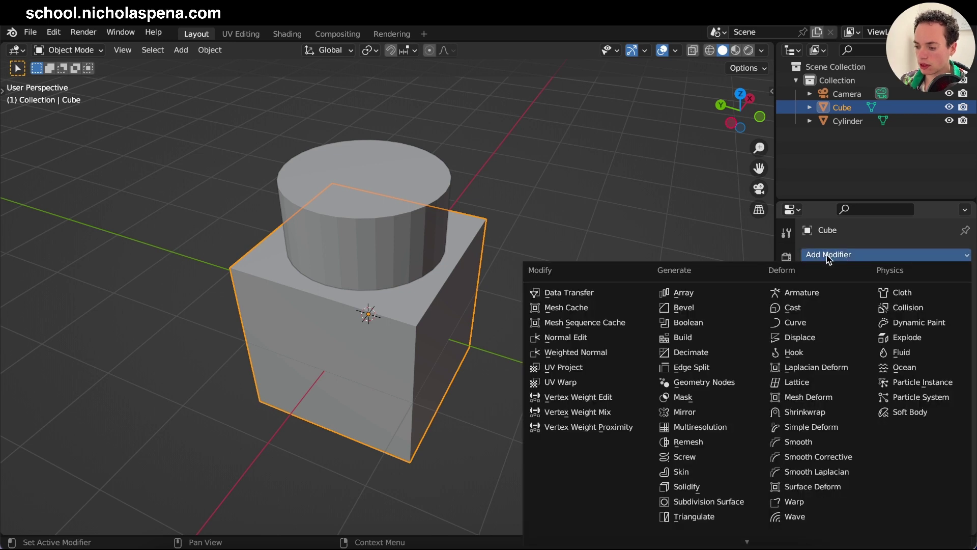
left_click(692, 324)
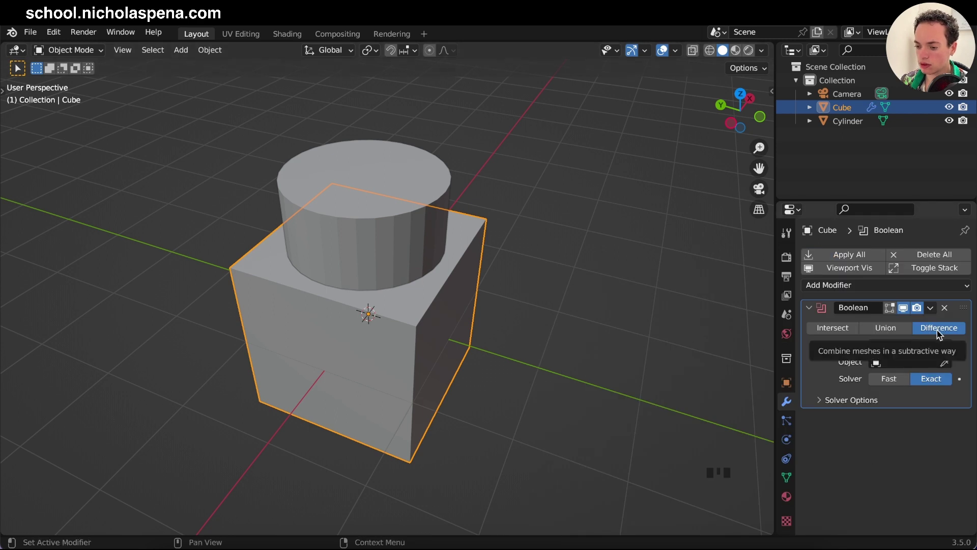
Eyedrop the Cylinder as the Boolean Difference cutter object
middle_click_drag(449, 186, 450, 166)
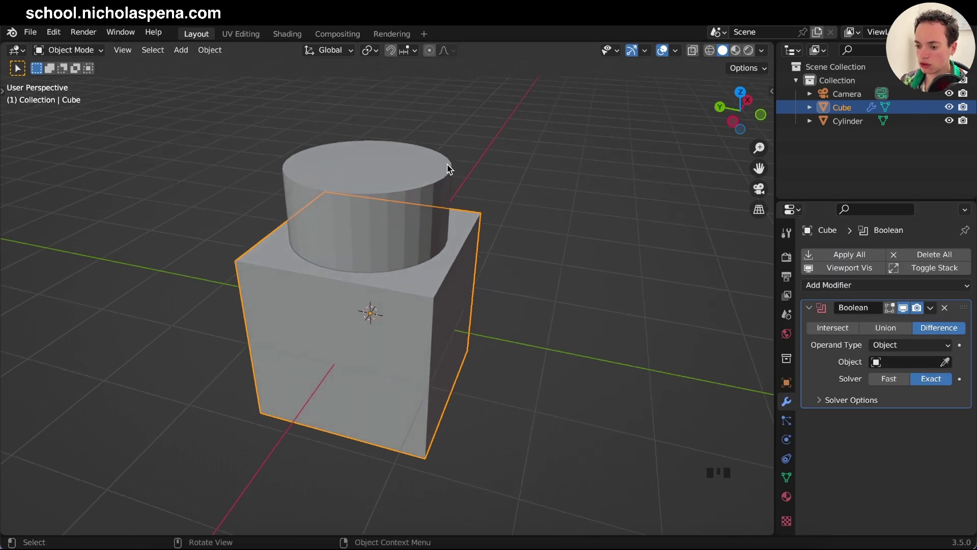
left_click(344, 192)
left_click(402, 289)
left_click(945, 362)
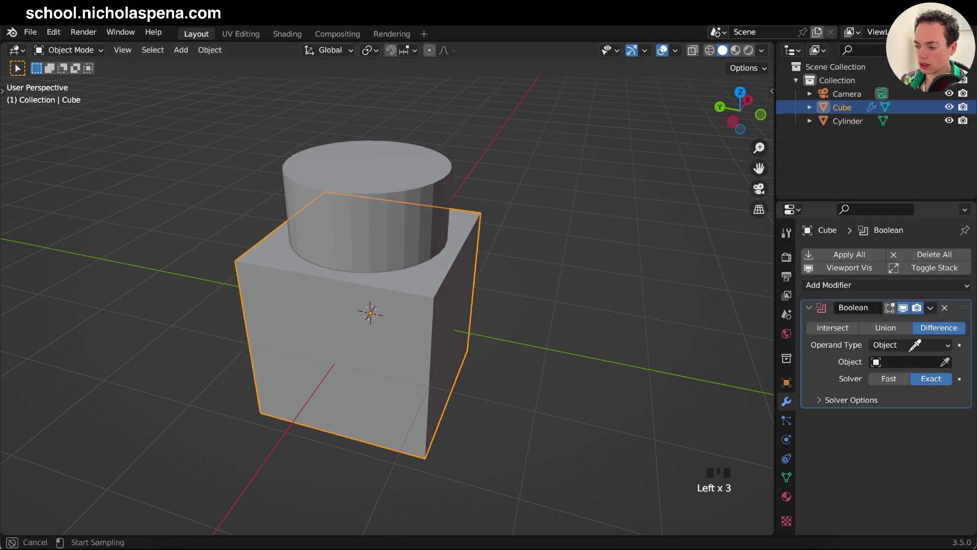
left_click(409, 166)
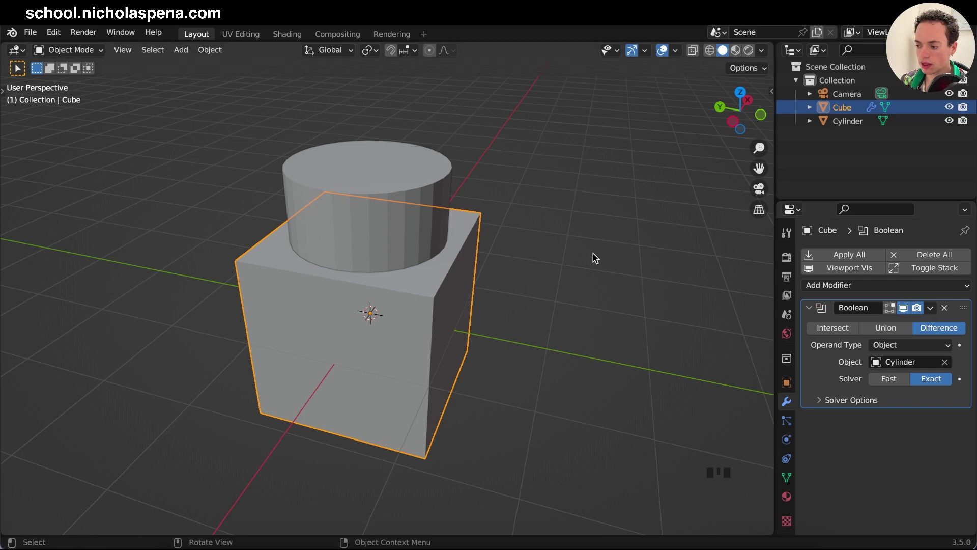
Inspect the cylindrical cut using wireframe and X-ray shading, then return to solid
left_click(401, 212)
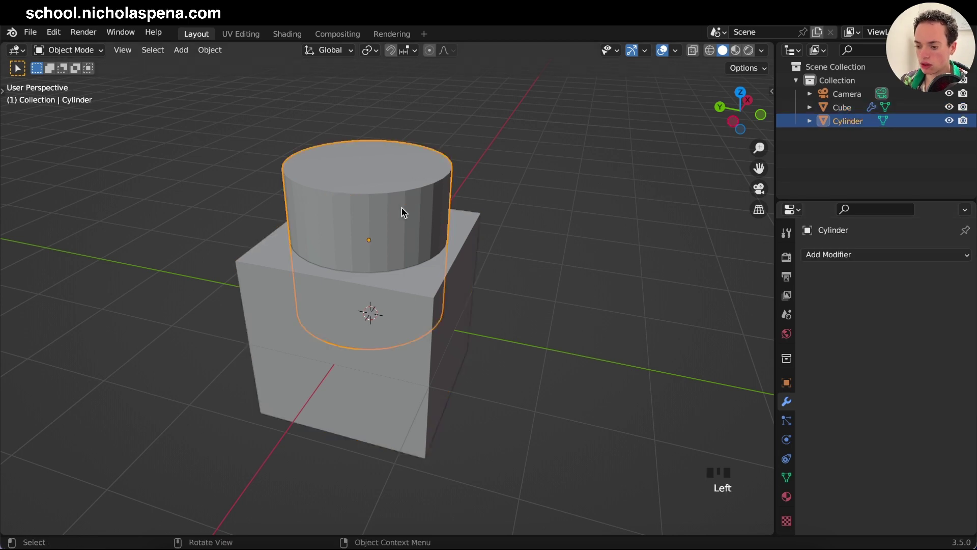
left_click(420, 213)
left_click(420, 213)
left_click(402, 359)
middle_click_drag(529, 328, 509, 330)
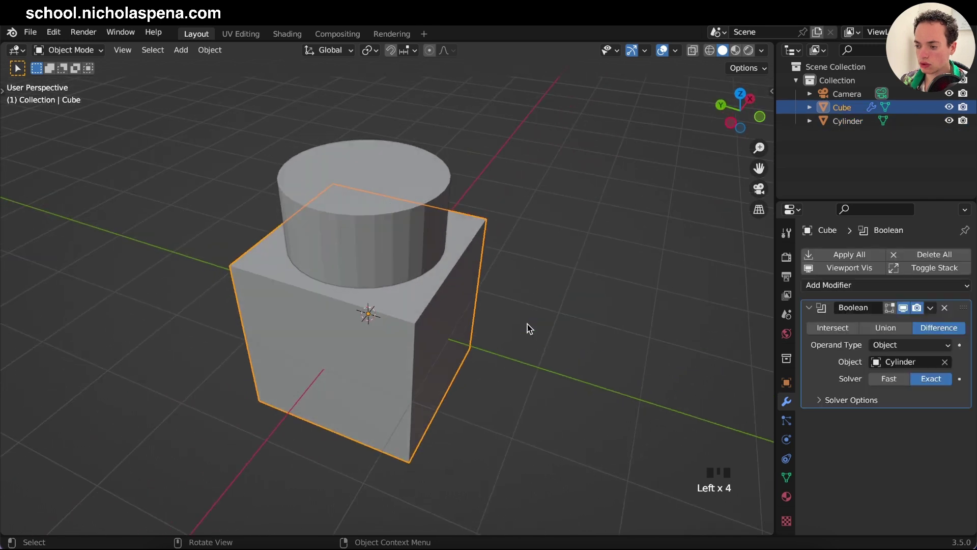
left_click(710, 52)
scroll(621, 146, "up", 8)
left_click(692, 51)
left_click(723, 51)
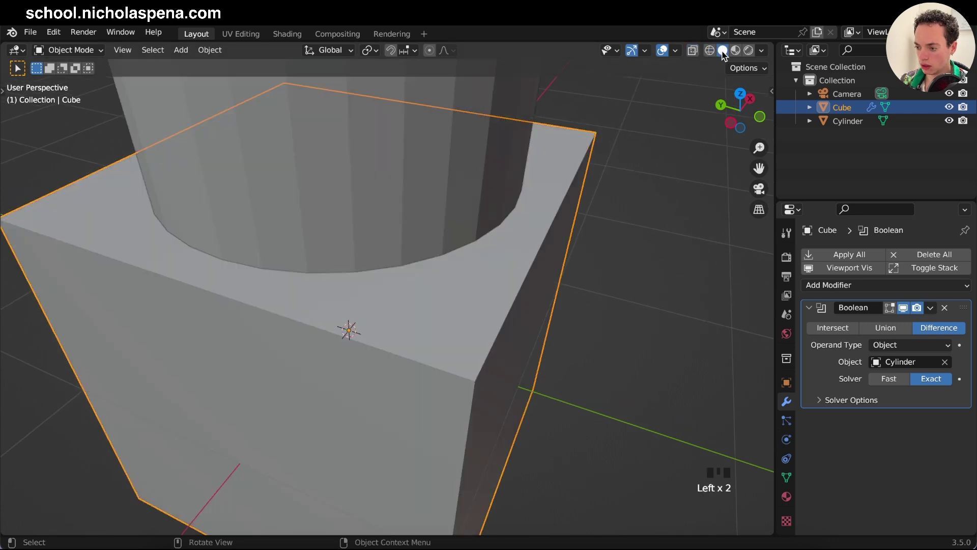
left_click(693, 51)
scroll(606, 223, "down", 5)
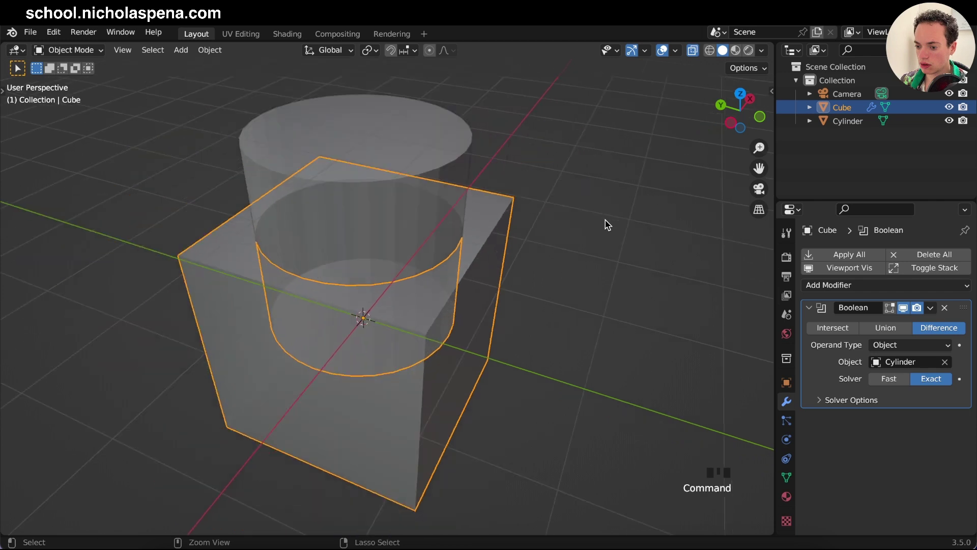
left_click(692, 51)
Select the cylinder and show its Object Properties
left_click(388, 192)
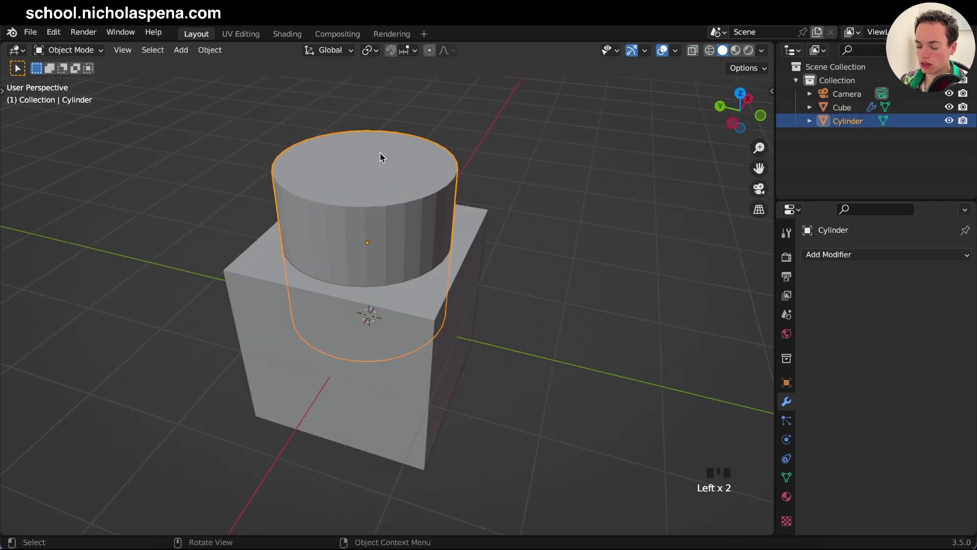
middle_click_drag(401, 189, 409, 203)
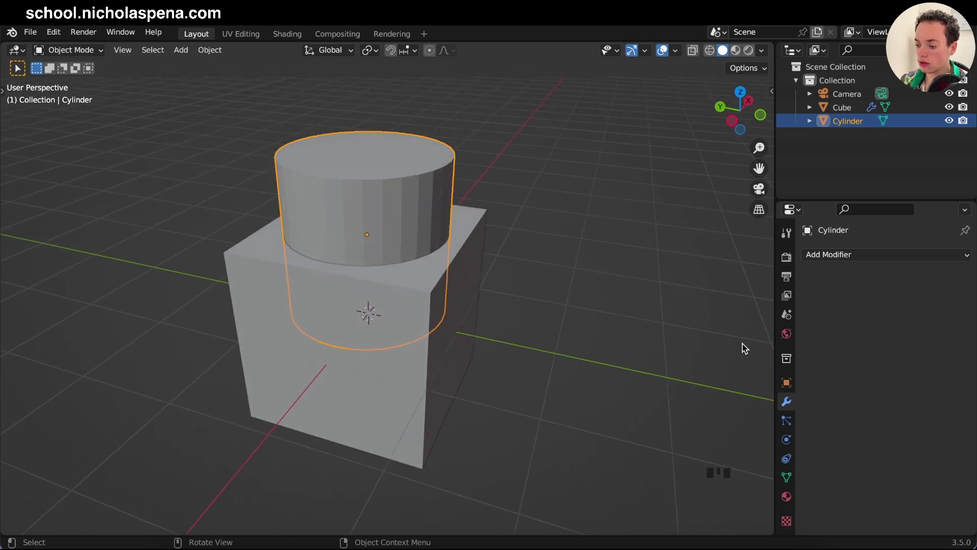
left_click(787, 384)
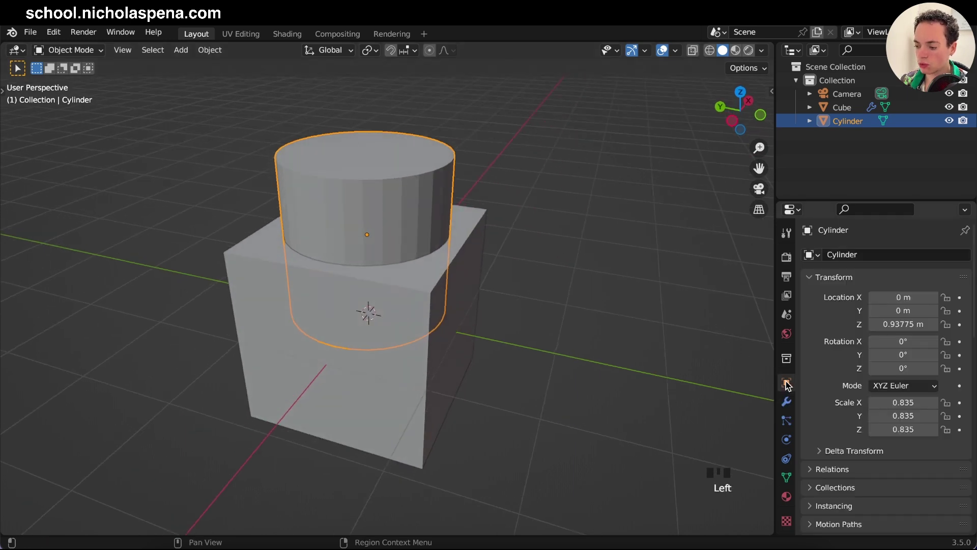
Set the cylinder's Viewport Display 'Display As' option to Wire
scroll(841, 374, "down", 5)
scroll(841, 371, "down", 2)
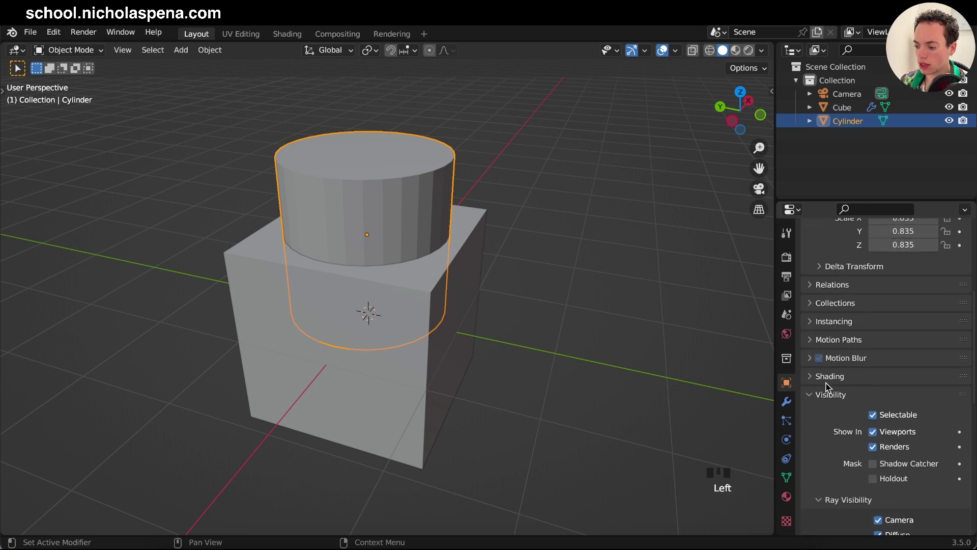
left_click(807, 396)
left_click(810, 415)
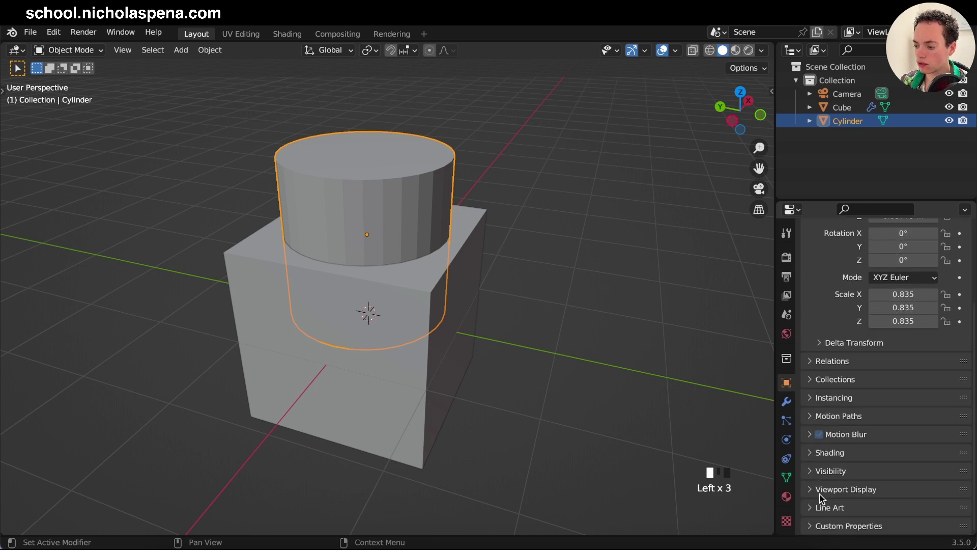
left_click(813, 490)
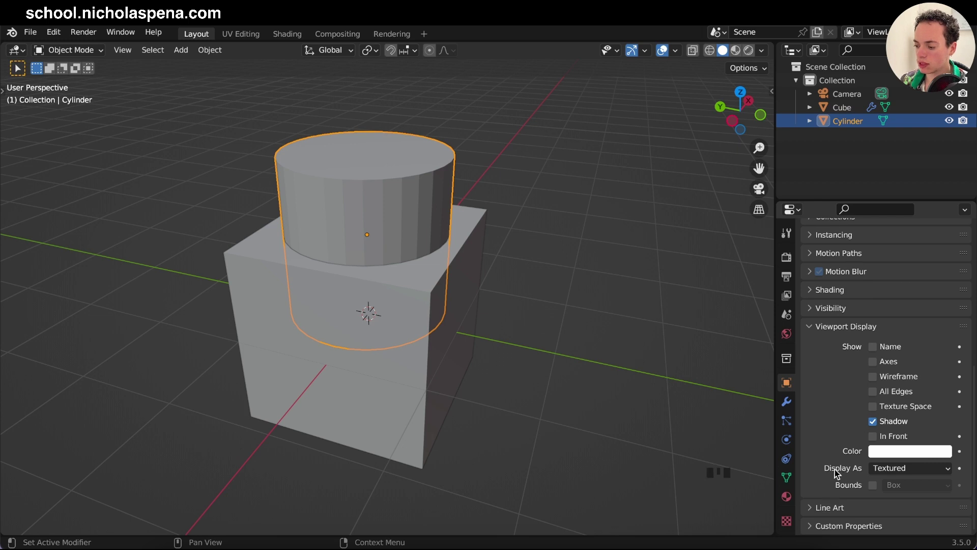
left_click(884, 469)
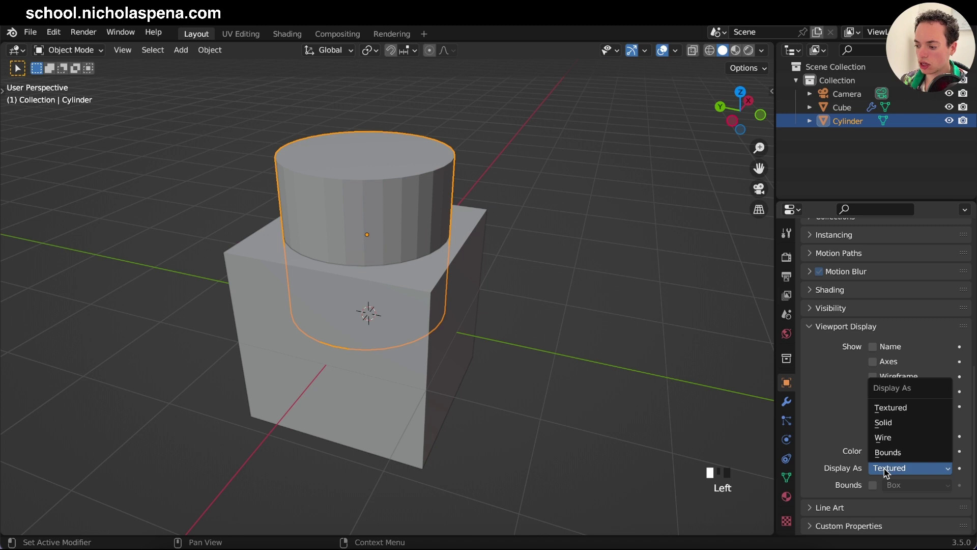
left_click(892, 439)
mouse_move(636, 275)
middle_mouse_down()
mouse_move(602, 233)
mouse_move(515, 186)
mouse_move(449, 185)
mouse_move(377, 139)
middle_mouse_up()
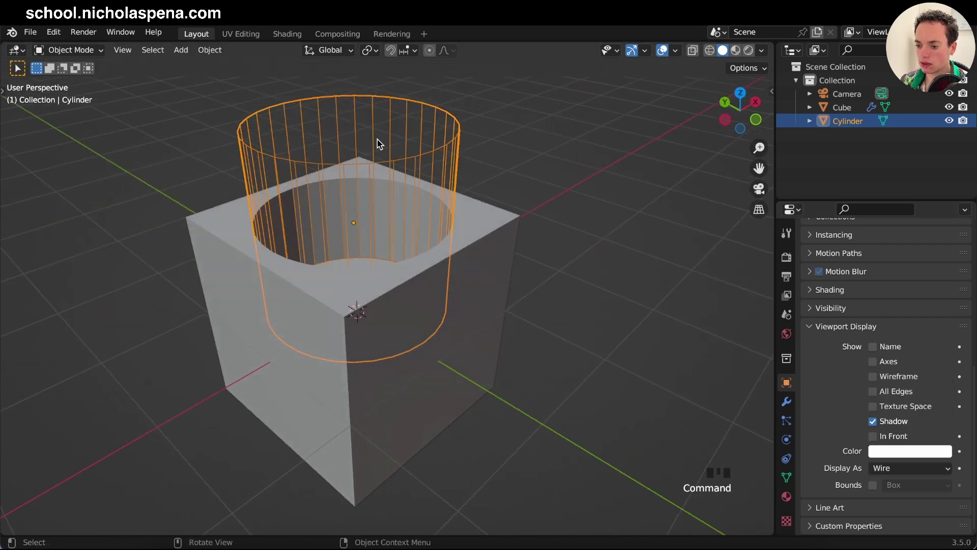
left_click(710, 51)
Set the cylinder's Display As option to Bounds
left_click(710, 50)
left_click(723, 50)
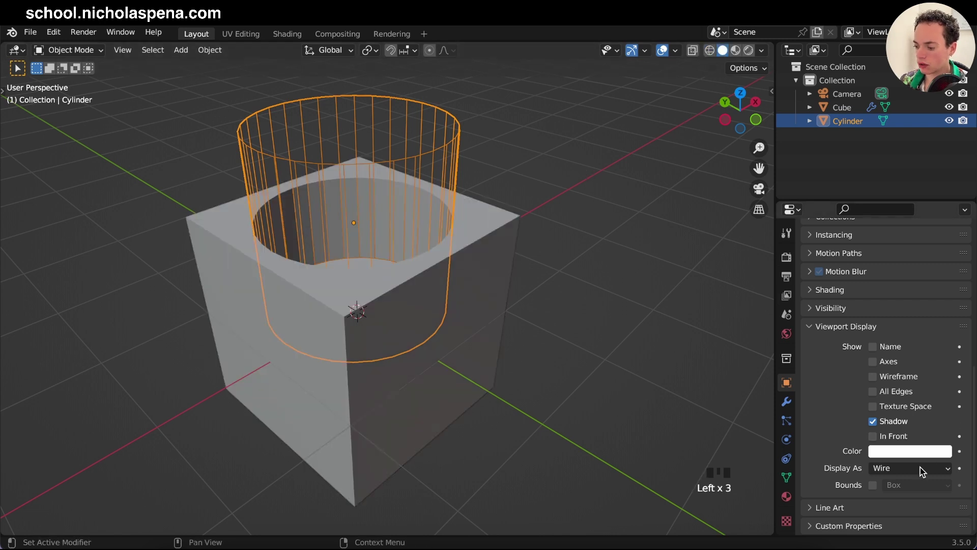
left_click(896, 469)
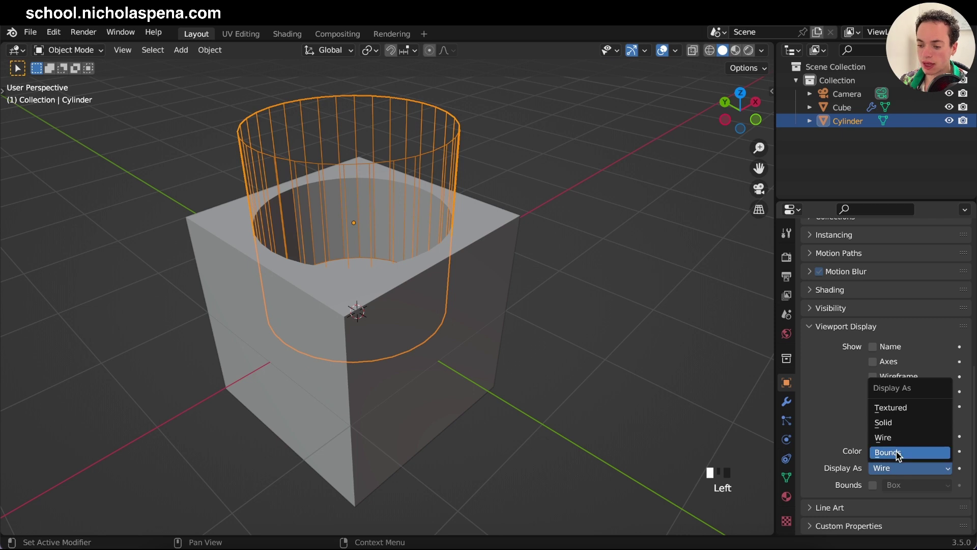
left_click(898, 453)
middle_click_drag(523, 164, 514, 170)
Try Cylinder, then settle on Box as the bounds shape
left_click(902, 485)
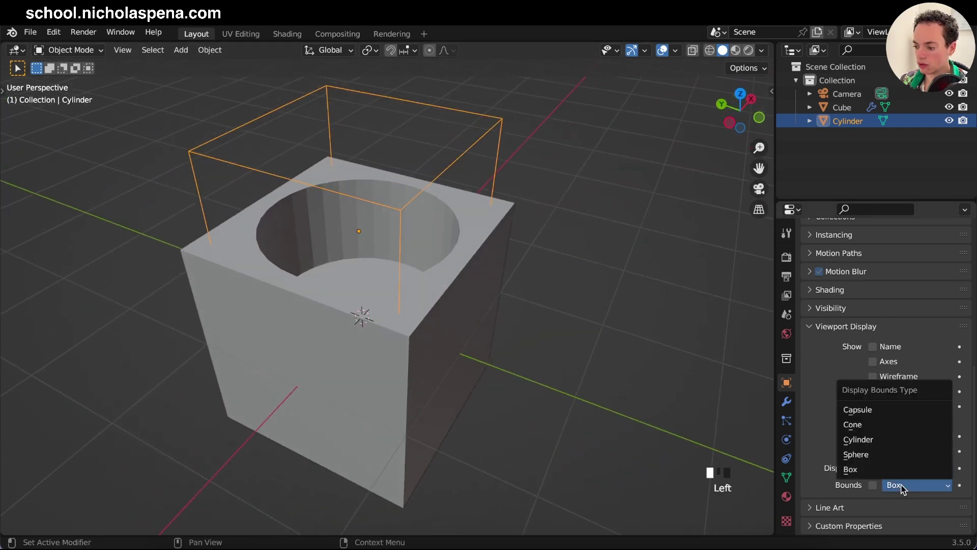
left_click(902, 486)
left_click(902, 486)
left_click_drag(904, 488, 886, 438)
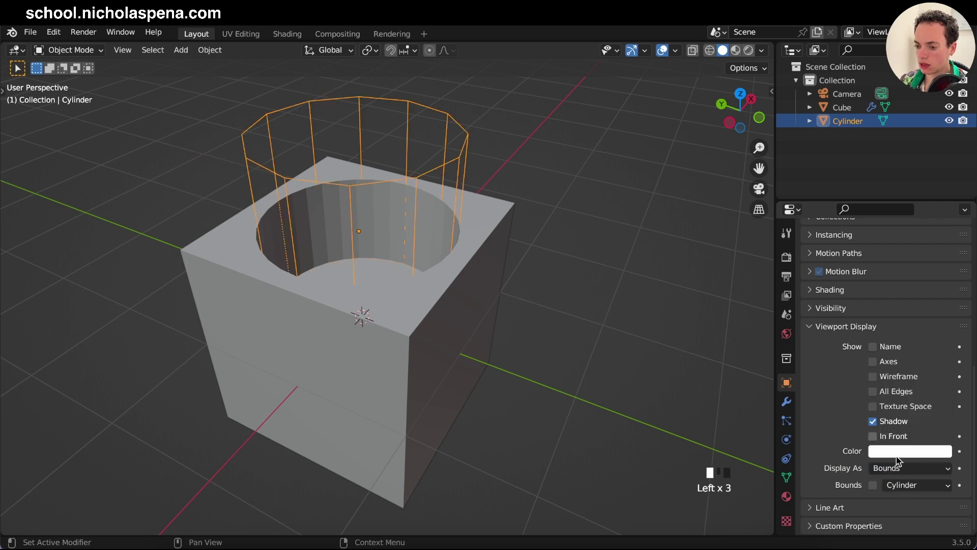
middle_click_drag(635, 319, 713, 352)
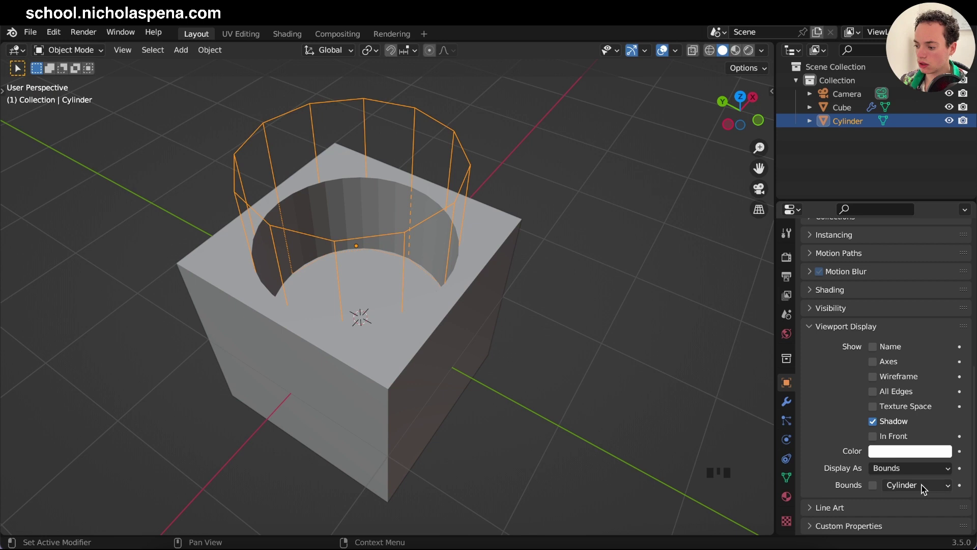
left_click(925, 490)
left_click(895, 469)
left_click(909, 469)
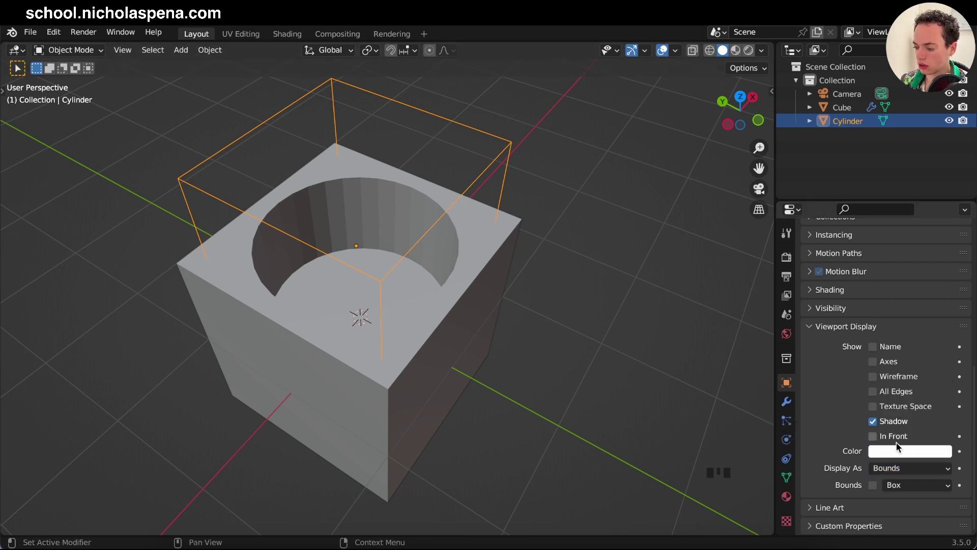
left_click(787, 402)
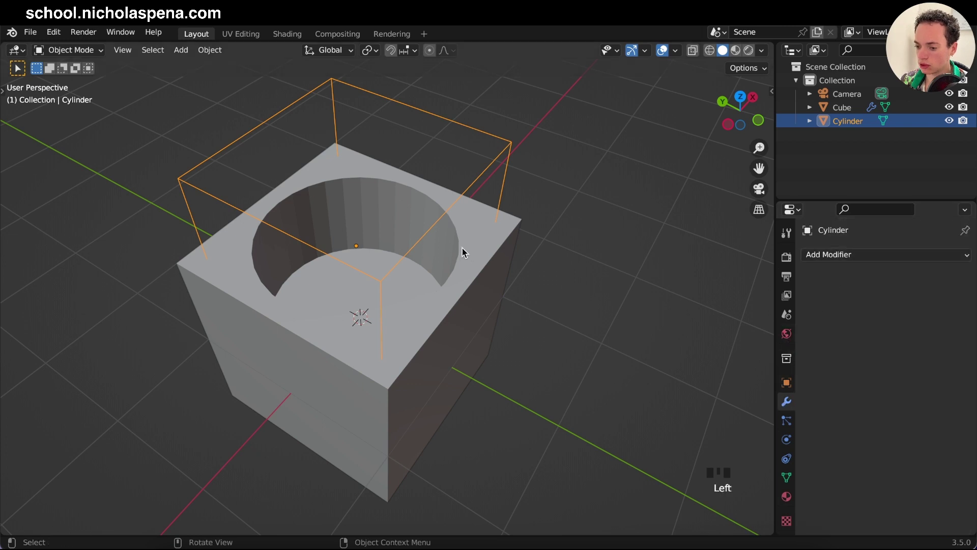
Set the cylinder's Display As back to Solid
left_click(496, 266)
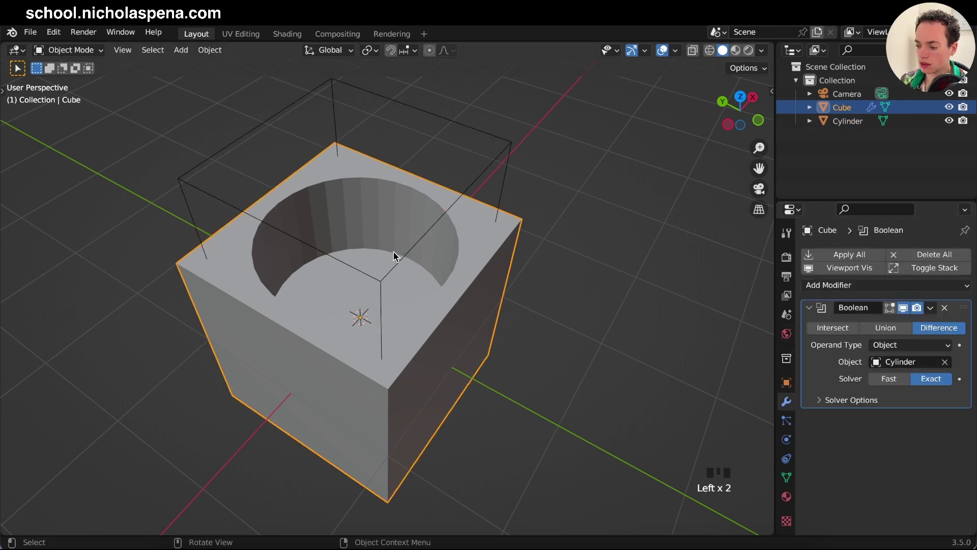
left_click(509, 153)
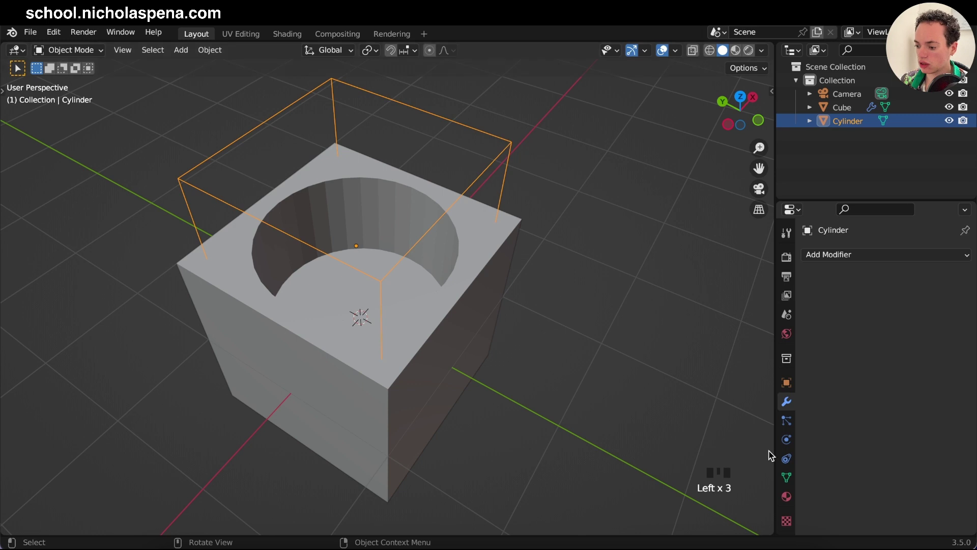
left_click(788, 383)
scroll(869, 423, "down", 6)
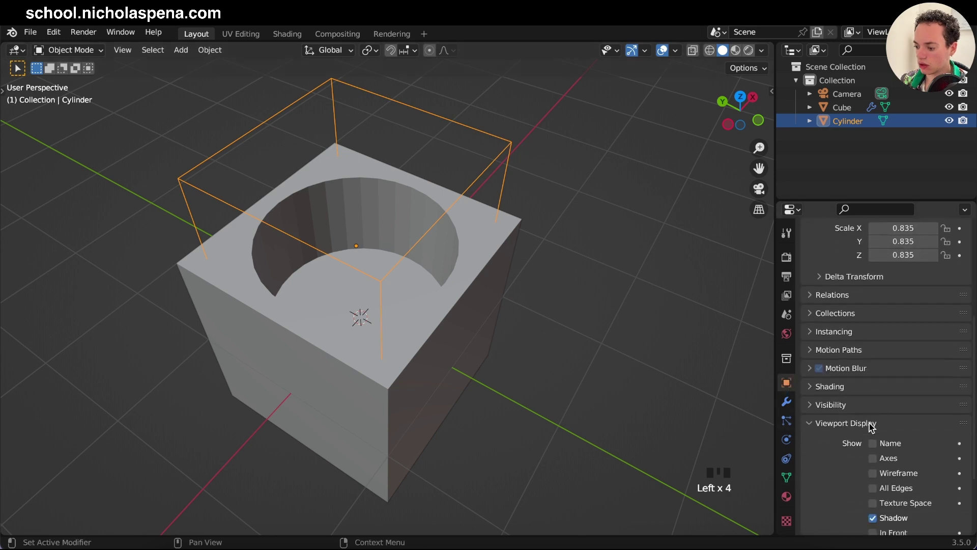
scroll(847, 454, "down", 2)
left_click(907, 468)
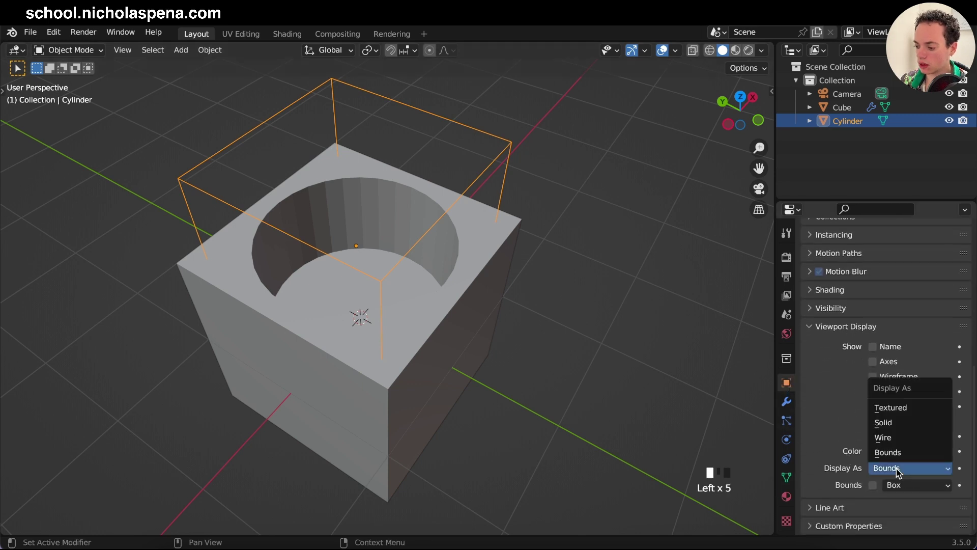
left_click(903, 423)
Delete the cylinder cutter
left_click(665, 290)
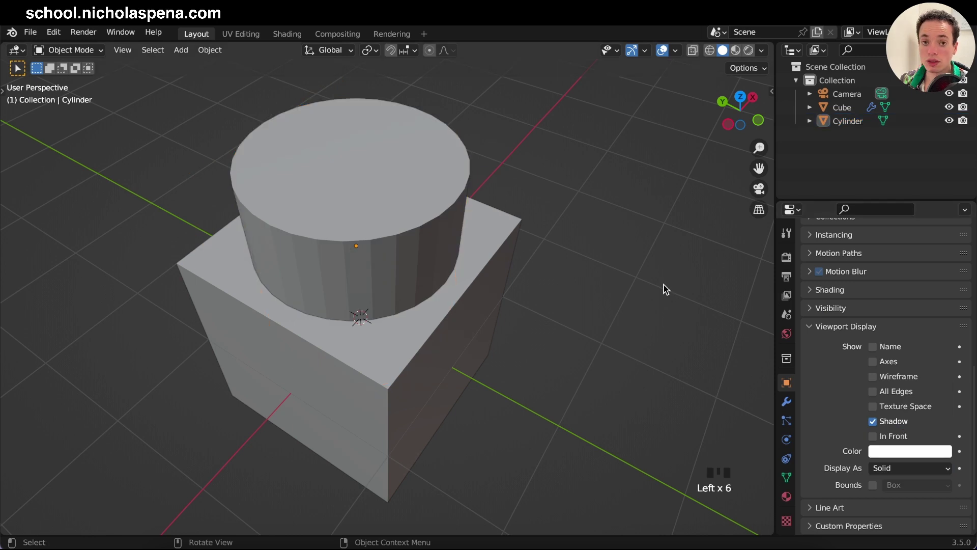
left_click(389, 203)
scroll(563, 232, "down", 5)
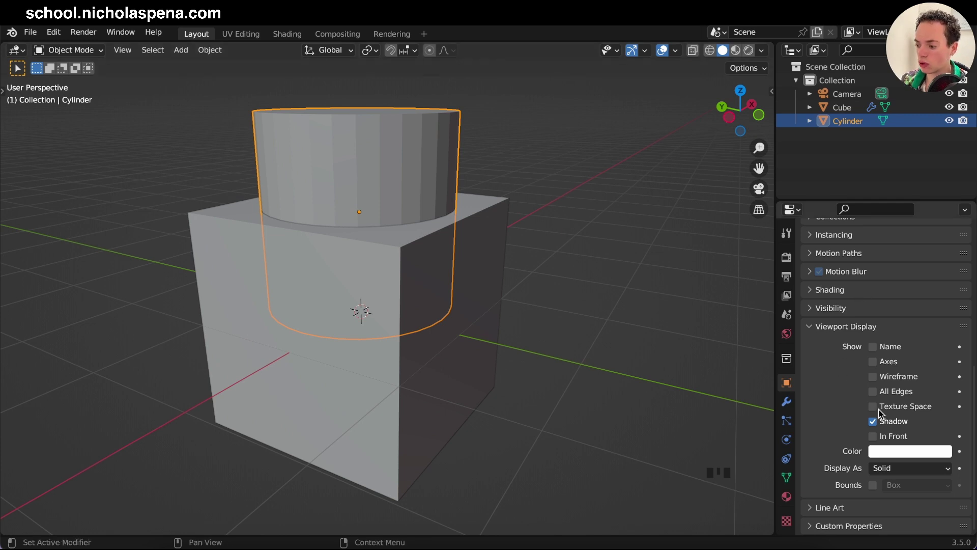
key("x")
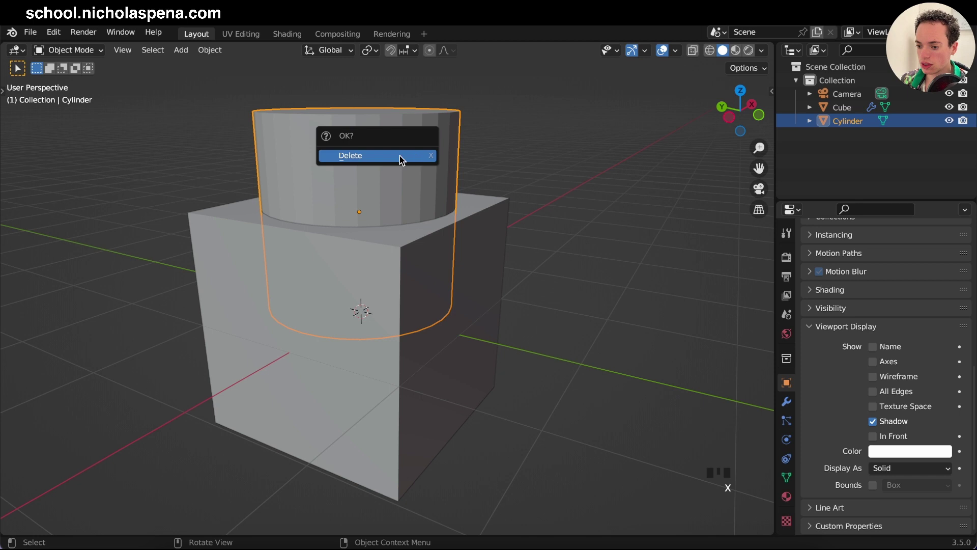
left_click(400, 155)
Remove the Boolean modifier from the cube
left_click(439, 305)
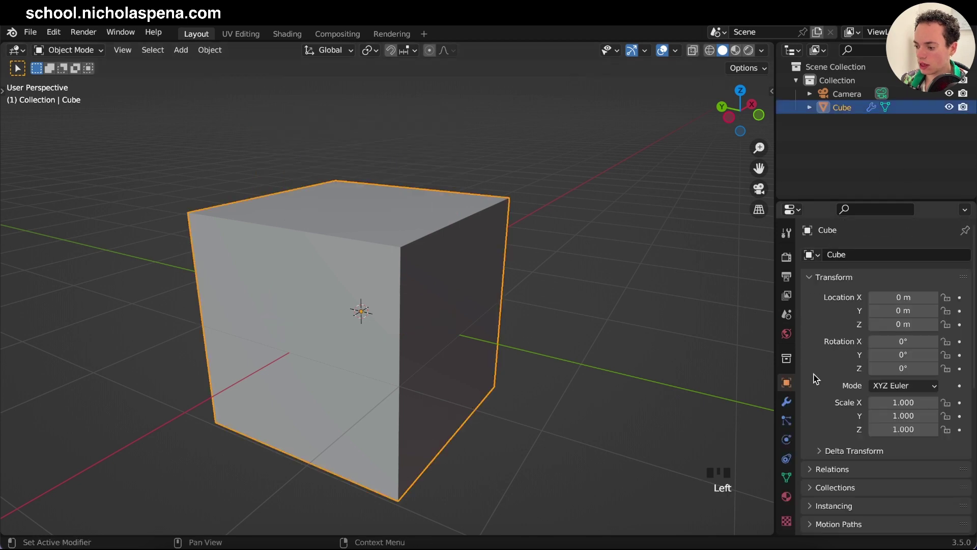
left_click(786, 401)
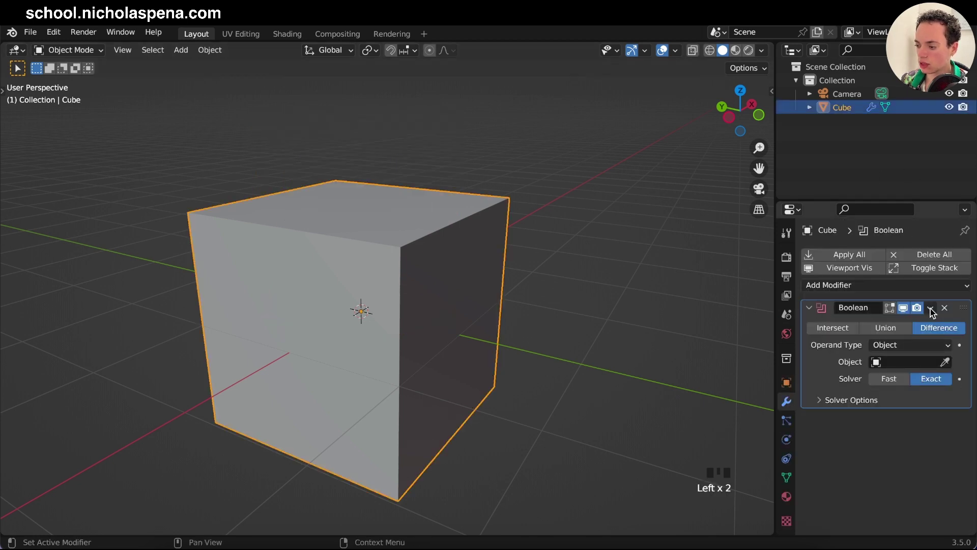
left_click(945, 308)
middle_click_drag(685, 260, 661, 286)
left_click(662, 285)
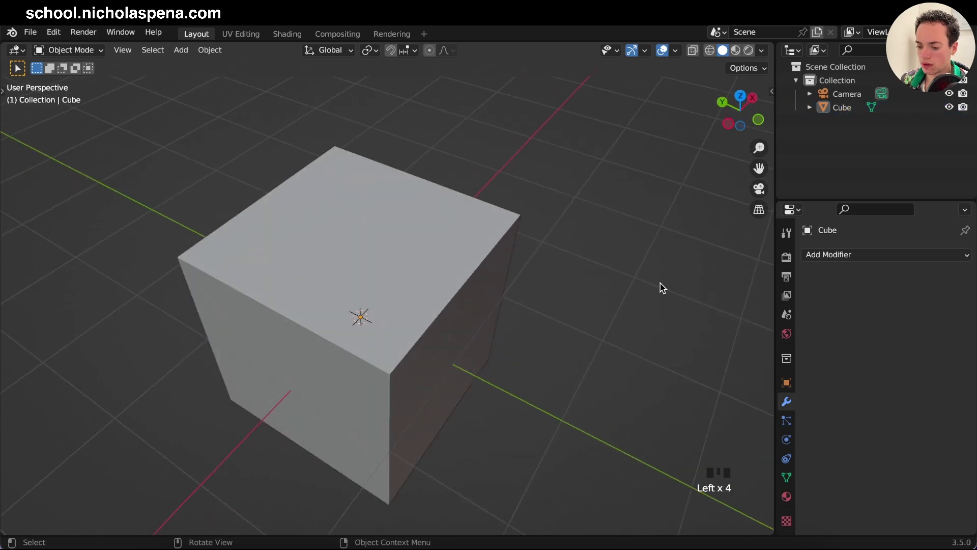
key("super")
left_click(57, 33)
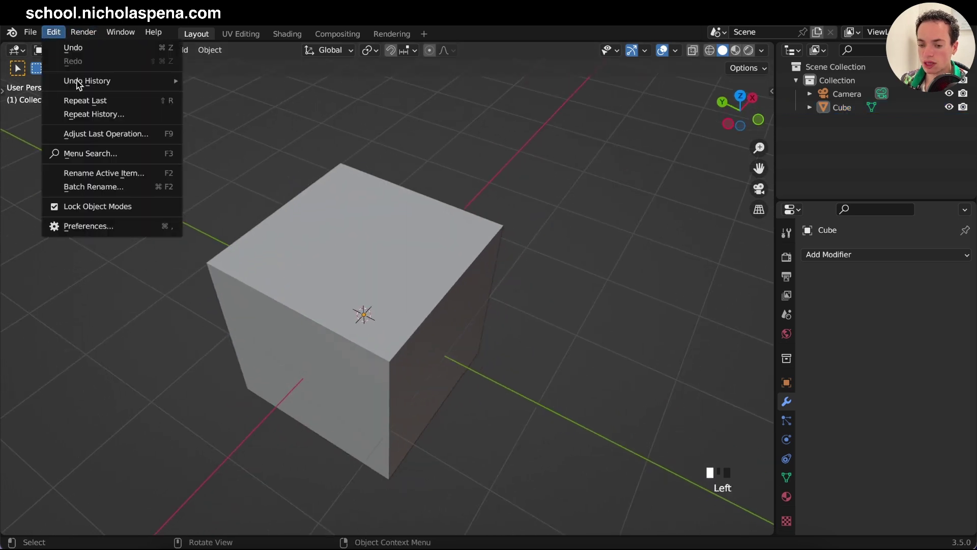
Open Preferences and filter the add-ons by 'boo'
left_click(105, 227)
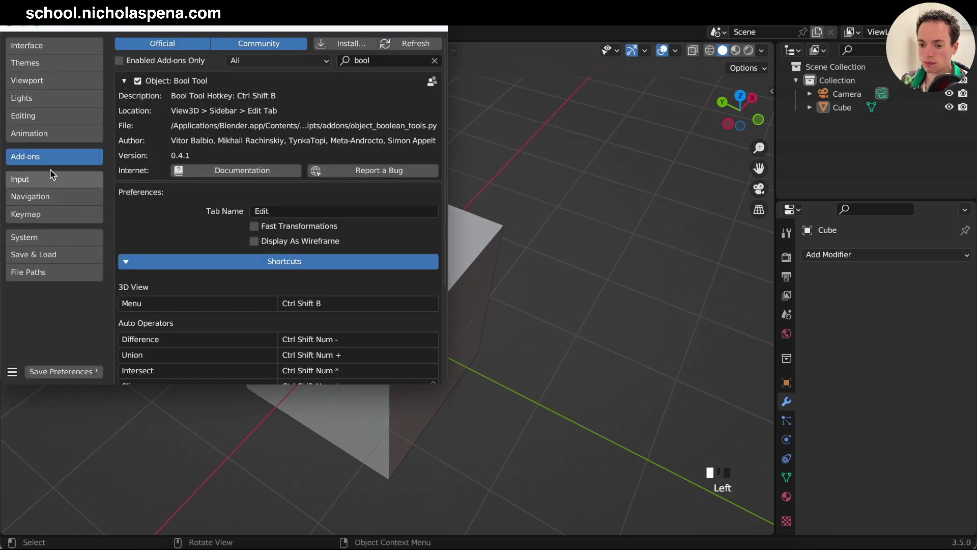
left_click(387, 60)
key("BackSpace")
type("boo")
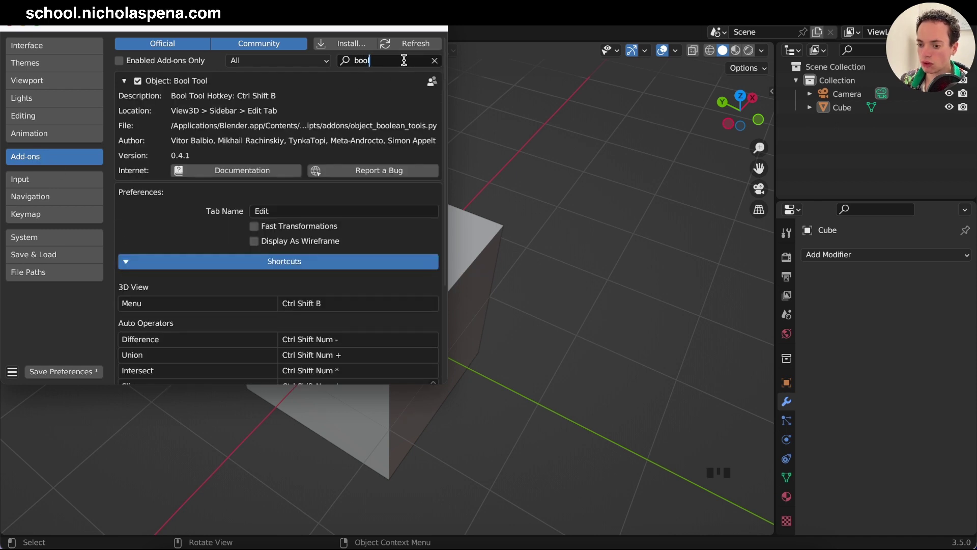
Review the Bool Tool add-on's shortcut list
left_click(125, 81)
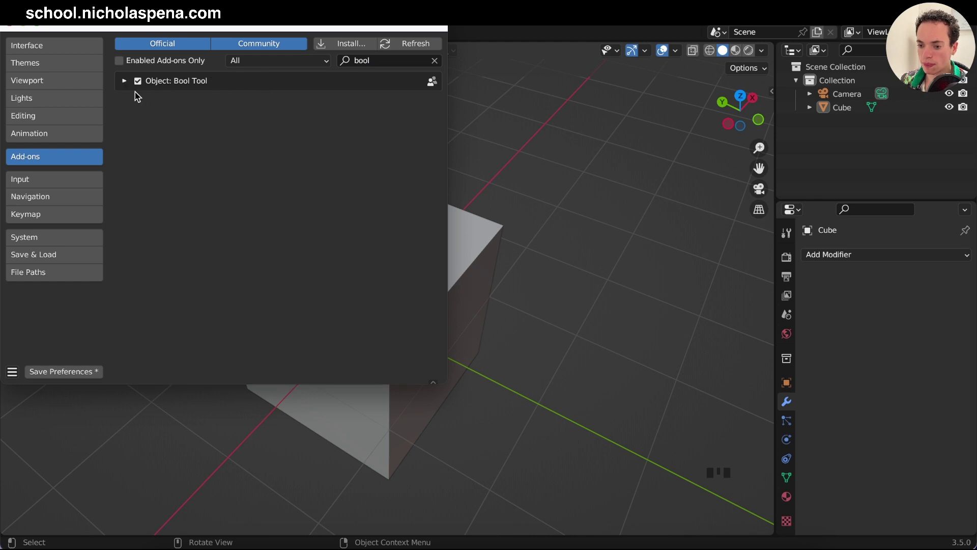
left_click(125, 81)
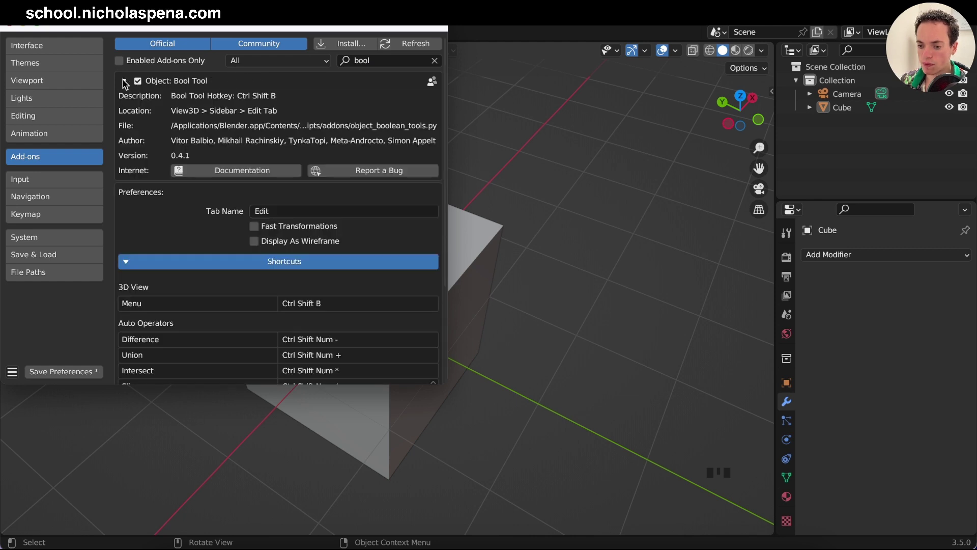
left_click(129, 262)
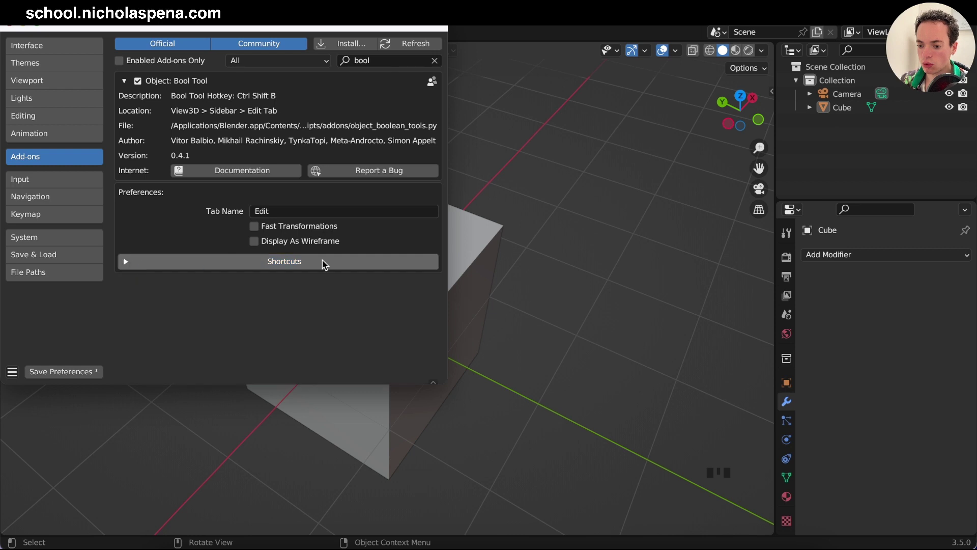
left_click(223, 265)
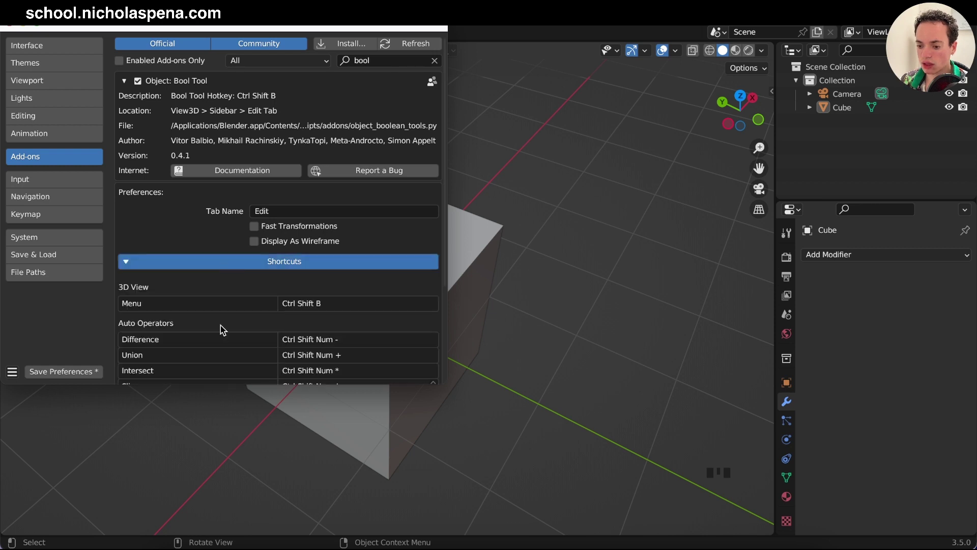
scroll(223, 330, "down", 5)
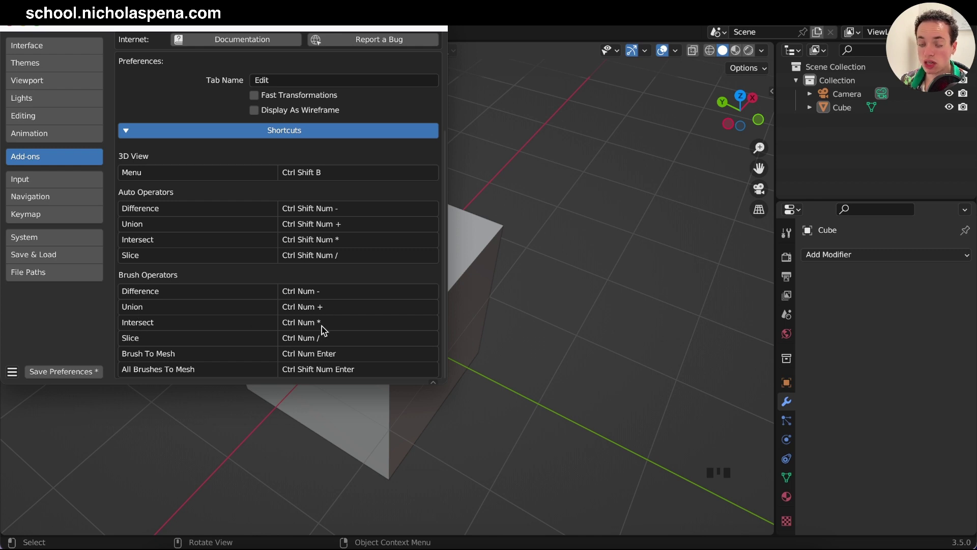
scroll(322, 330, "up", 1)
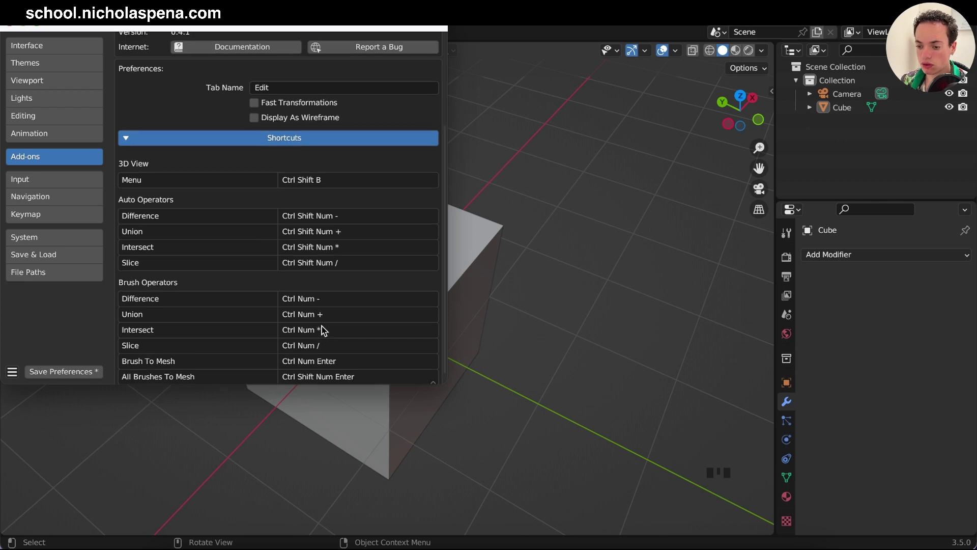
scroll(322, 330, "up", 4)
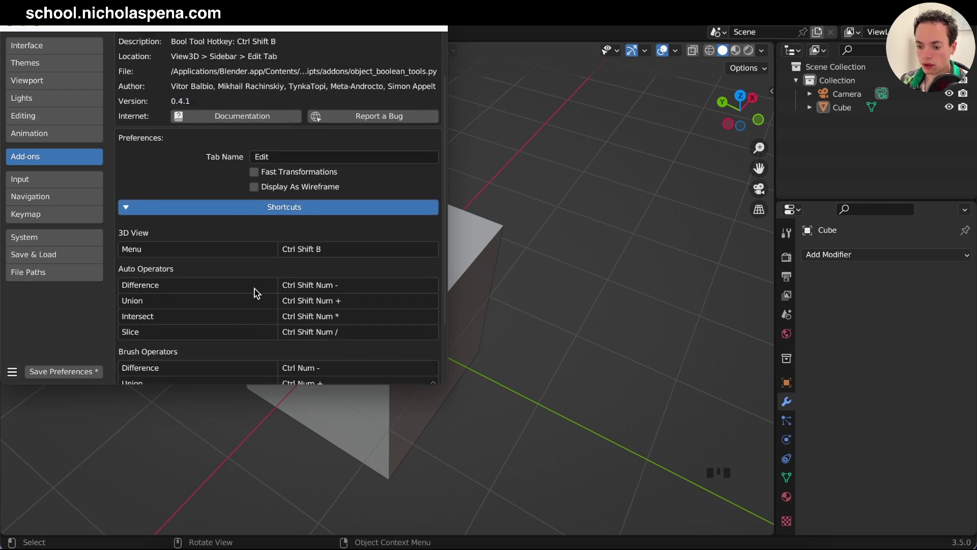
scroll(268, 302, "down", 1)
left_click(52, 214)
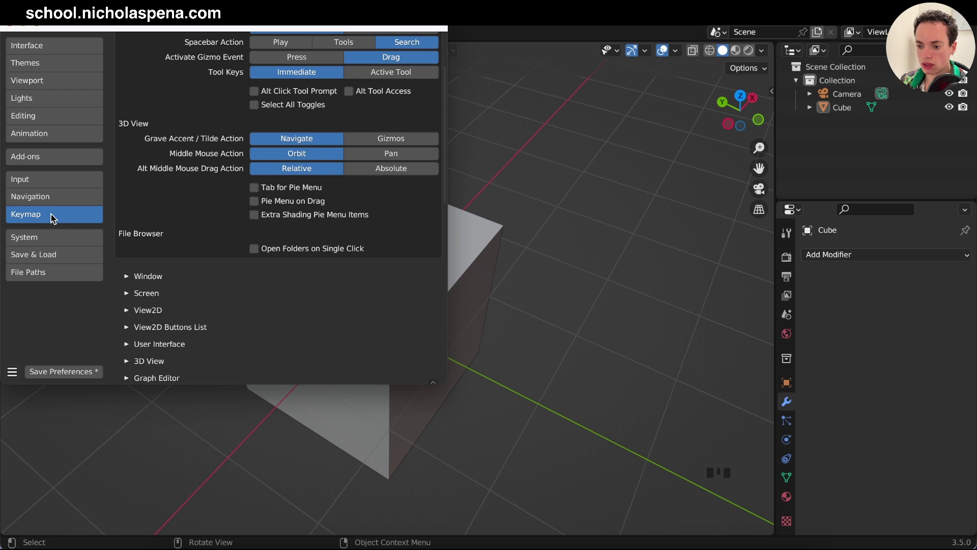
Search the keymap for 'bool', then collapse the enabled Bool Tool add-on entry
scroll(223, 171, "up", 2)
left_click(397, 55)
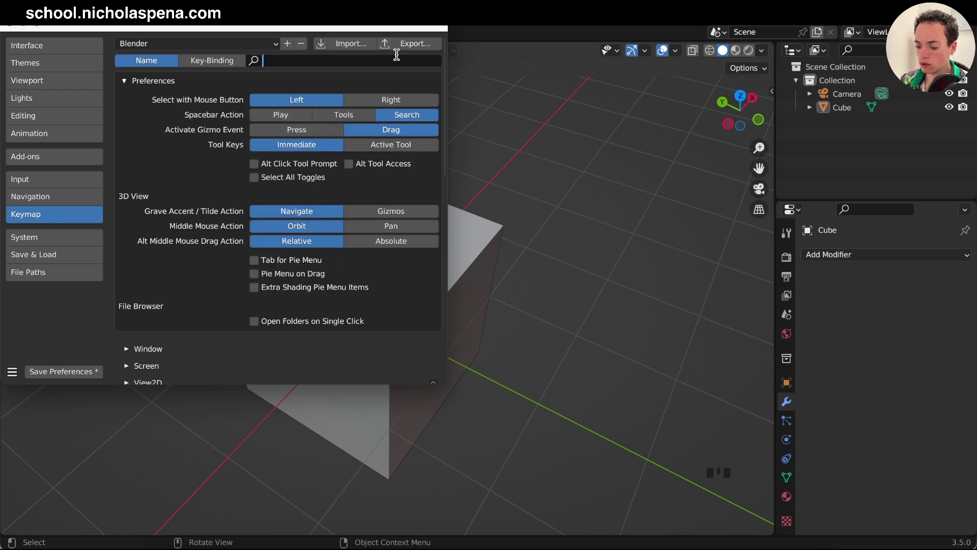
type("bool")
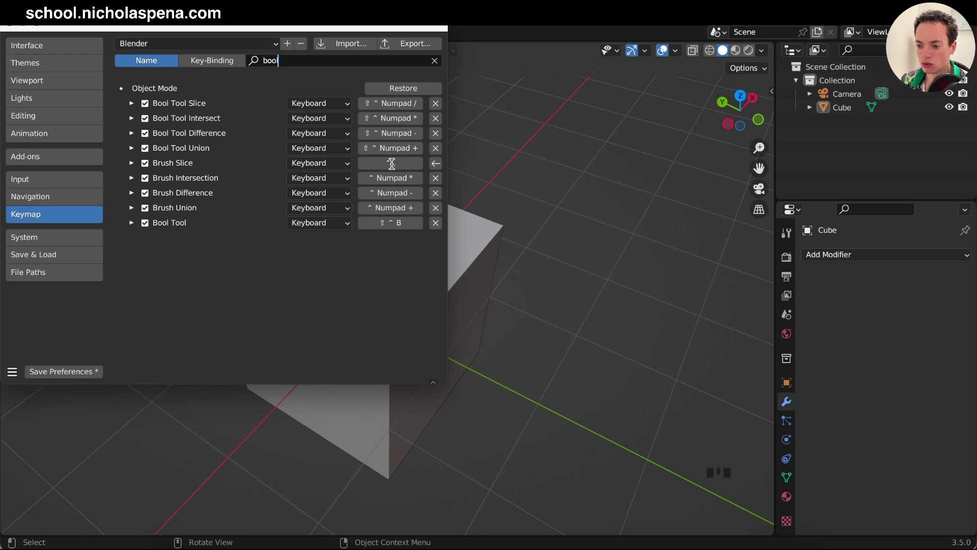
key("ctrl+comma")
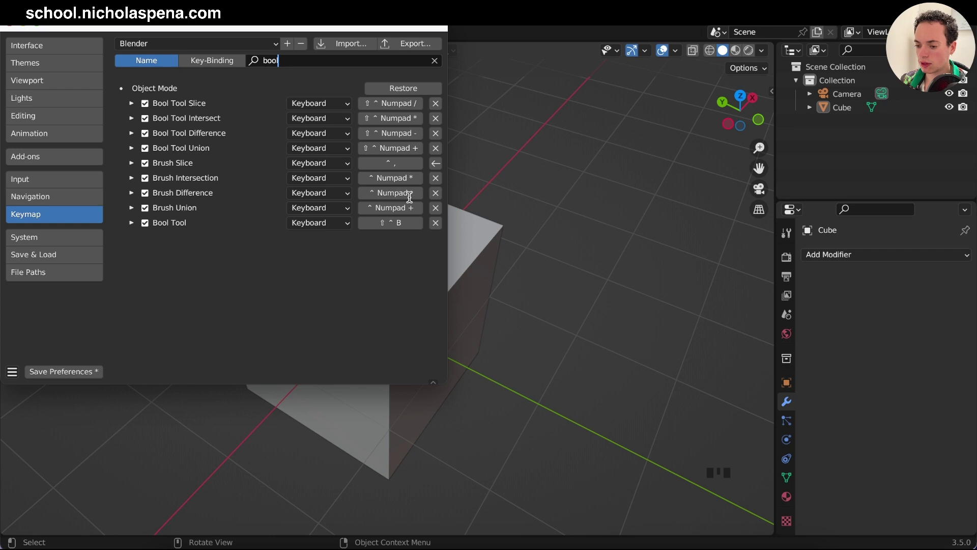
left_click(32, 155)
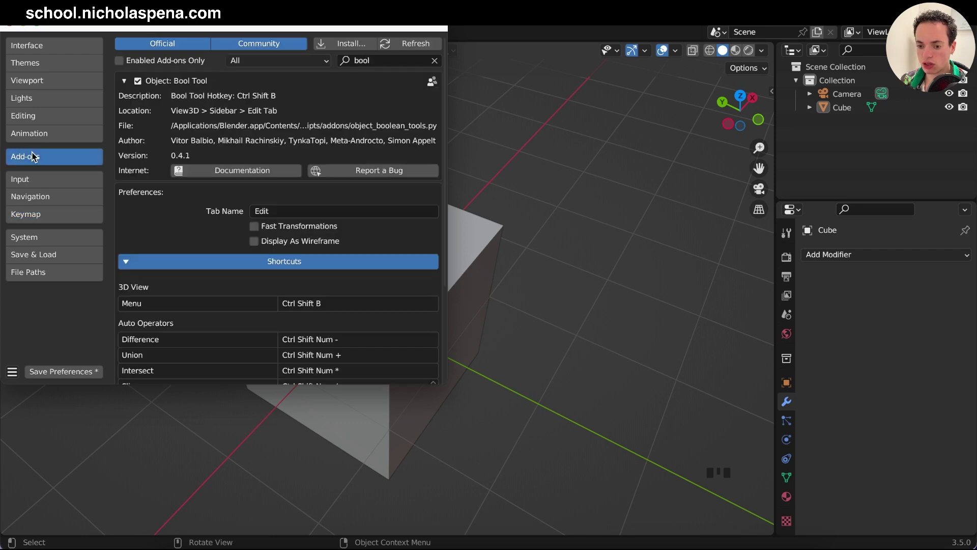
left_click(125, 82)
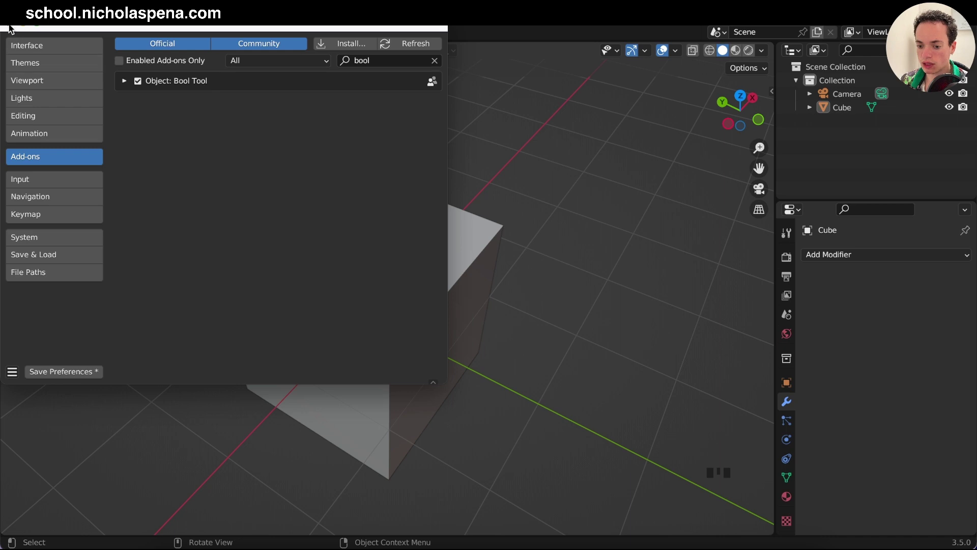
Close Preferences, clear the selection and add a torus mesh to the scene
left_click(9, 24)
left_click(430, 294)
left_click(576, 286)
key("shift+a")
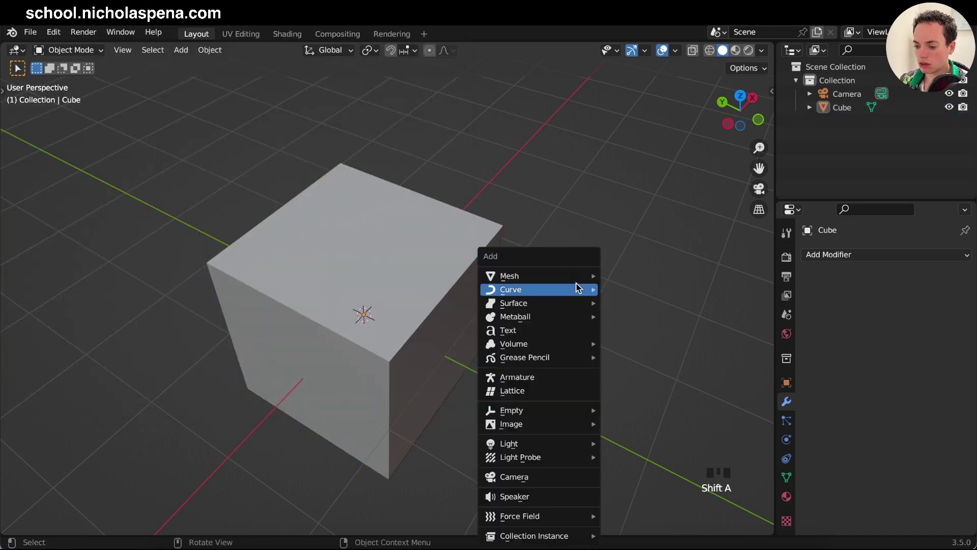
mouse_move(561, 278)
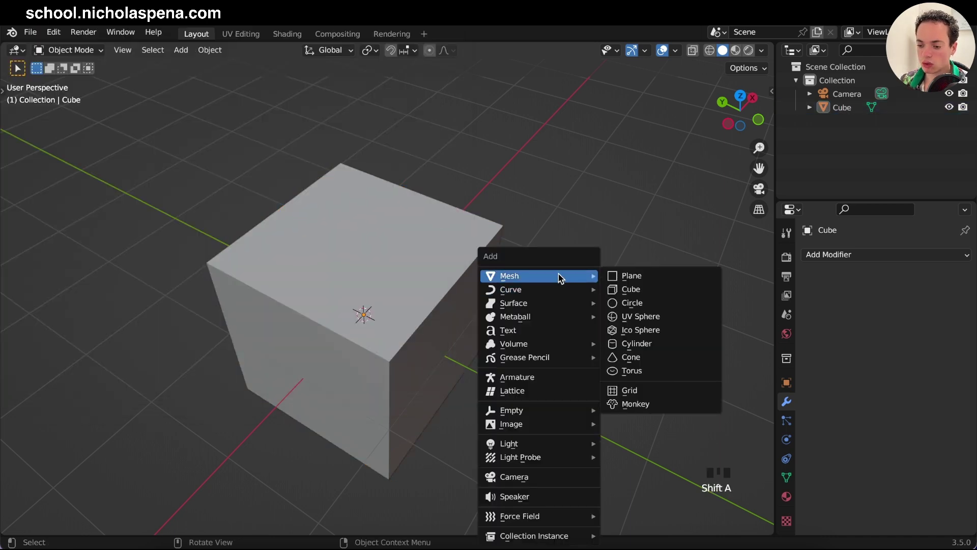
left_click(645, 371)
Raise the torus along Z and scale it up larger
key("g")
key("z")
left_click(546, 297)
key("s")
left_click(670, 303)
From top view, slide the torus across the cube's side, lower it slightly, and check the overlap
key("KP_7")
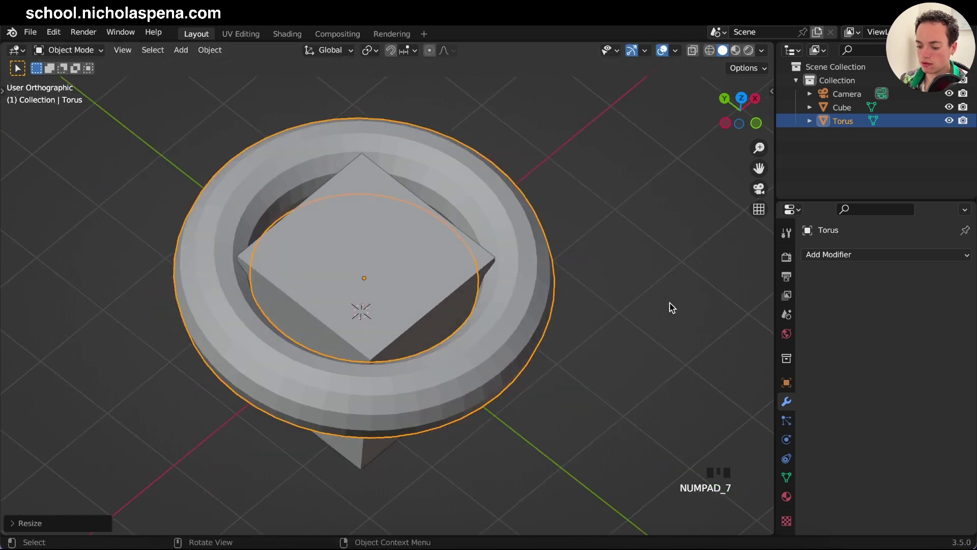
key("g")
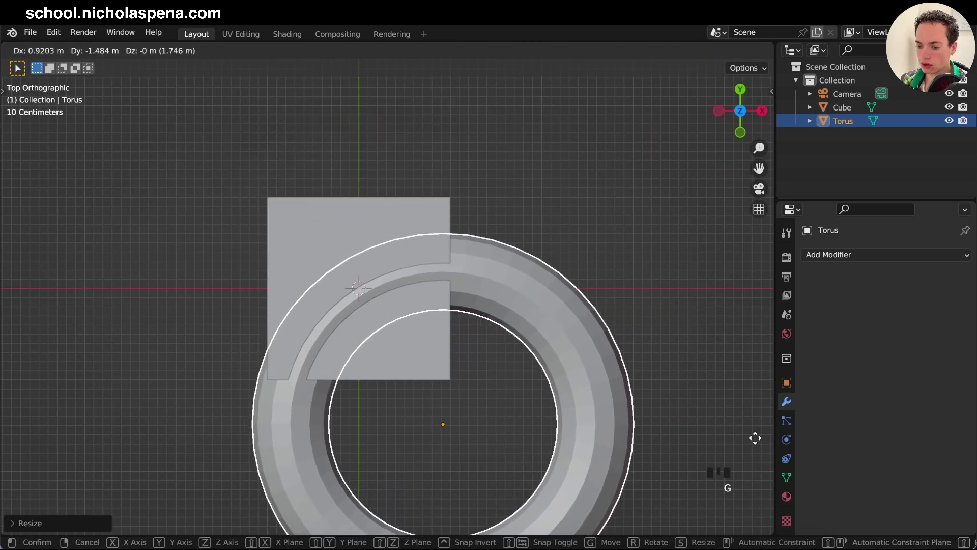
left_click(6, 437)
middle_click_drag(275, 323, 602, 347)
key("g")
key("z")
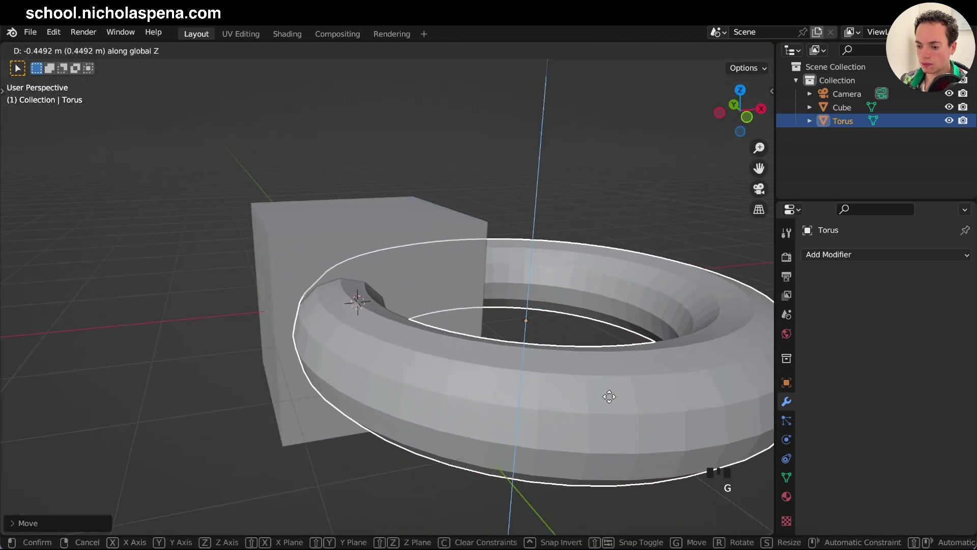
left_click(533, 354)
mouse_move(611, 412)
middle_mouse_down()
mouse_move(552, 411)
mouse_move(613, 410)
middle_mouse_up()
left_click(398, 265)
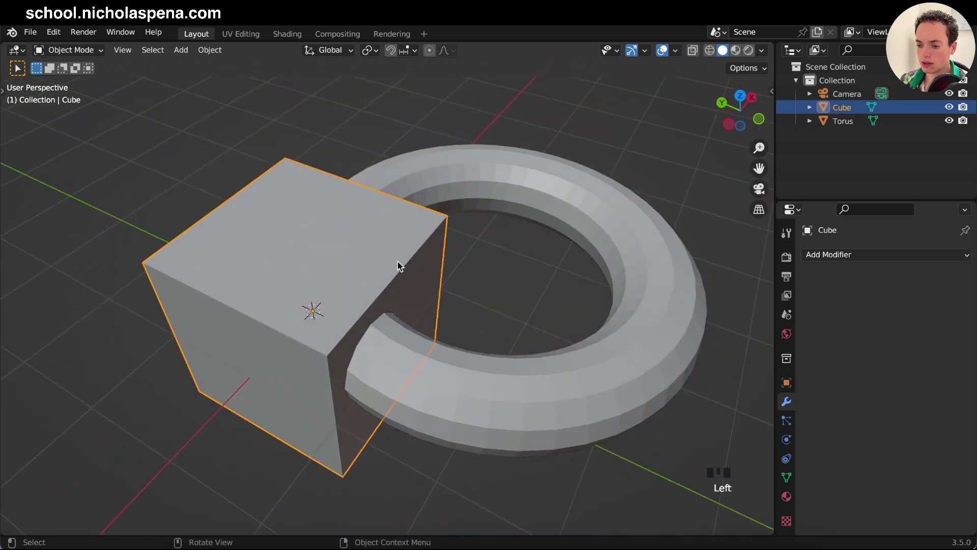
left_click(660, 340)
middle_click_drag(521, 311, 521, 310)
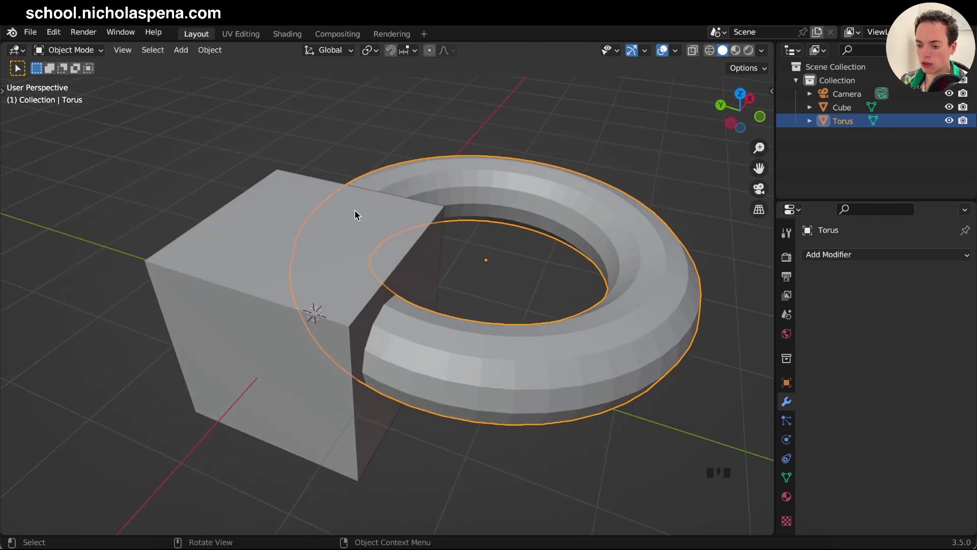
Shift-select the cube after the torus and apply Bool Tool Difference with Ctrl+Numpad Minus
left_click(192, 280, "shift")
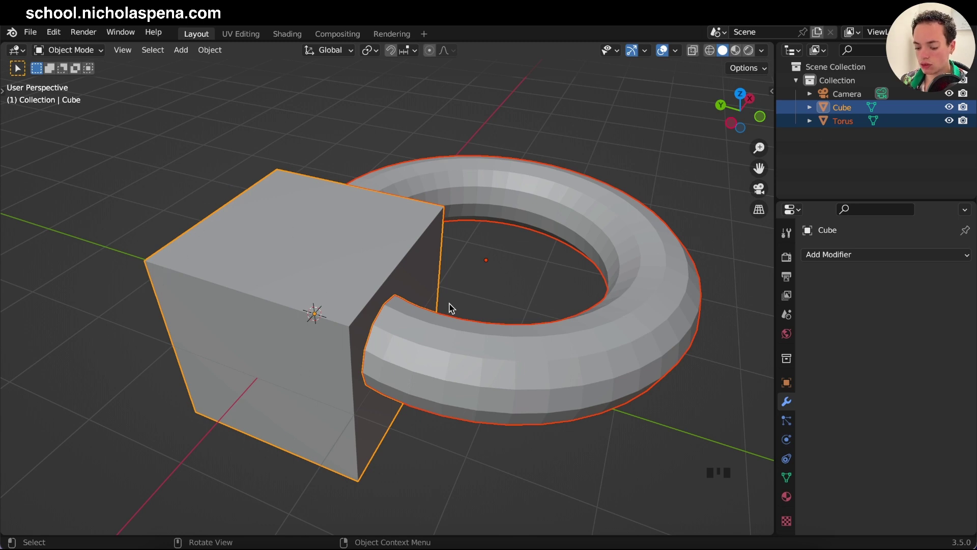
key("ctrl+KP_Subtract")
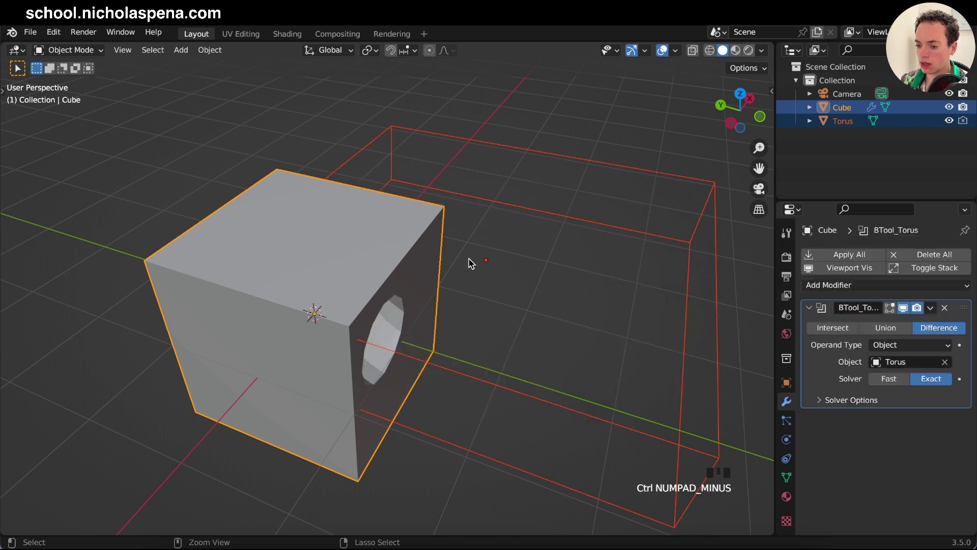
middle_click_drag(546, 245, 546, 244)
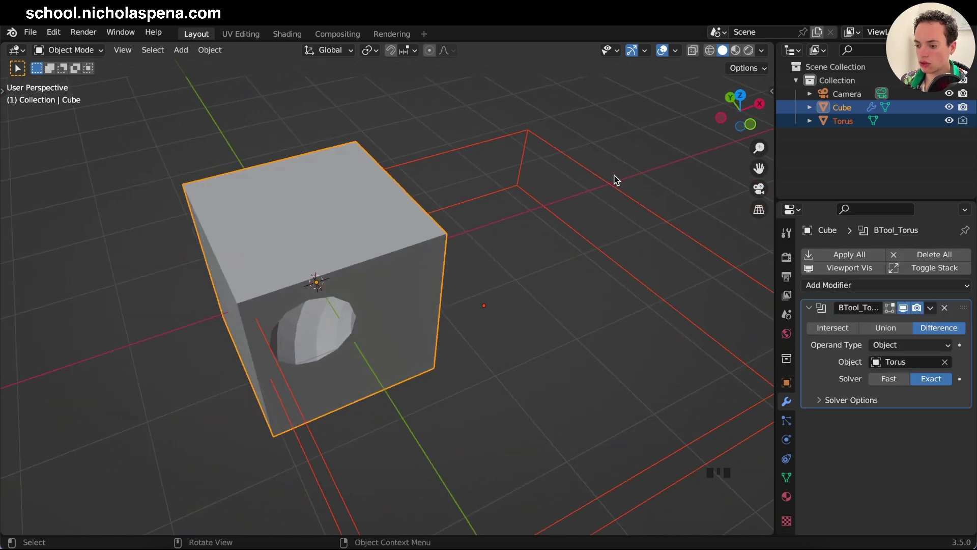
left_click(515, 148)
left_click(524, 239)
left_click(381, 235)
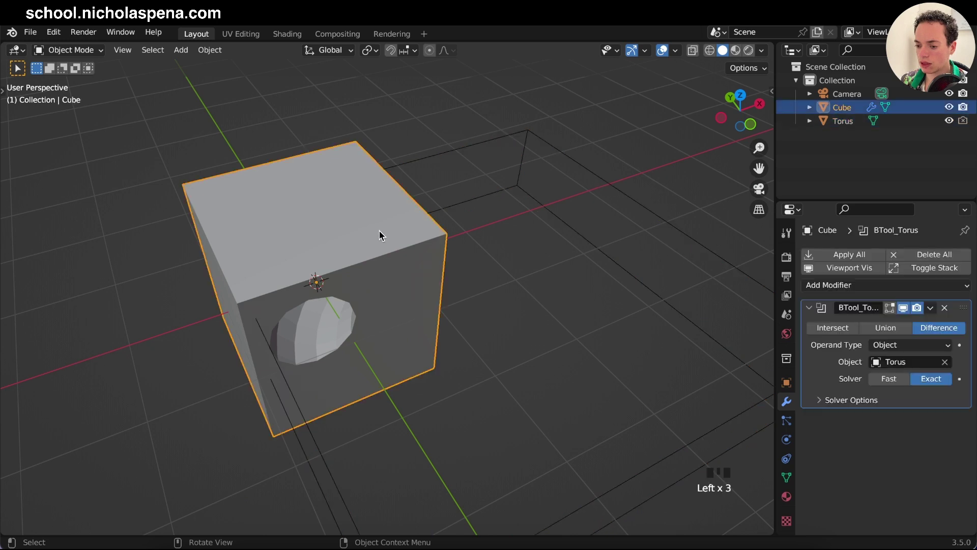
middle_click_drag(347, 265, 346, 266)
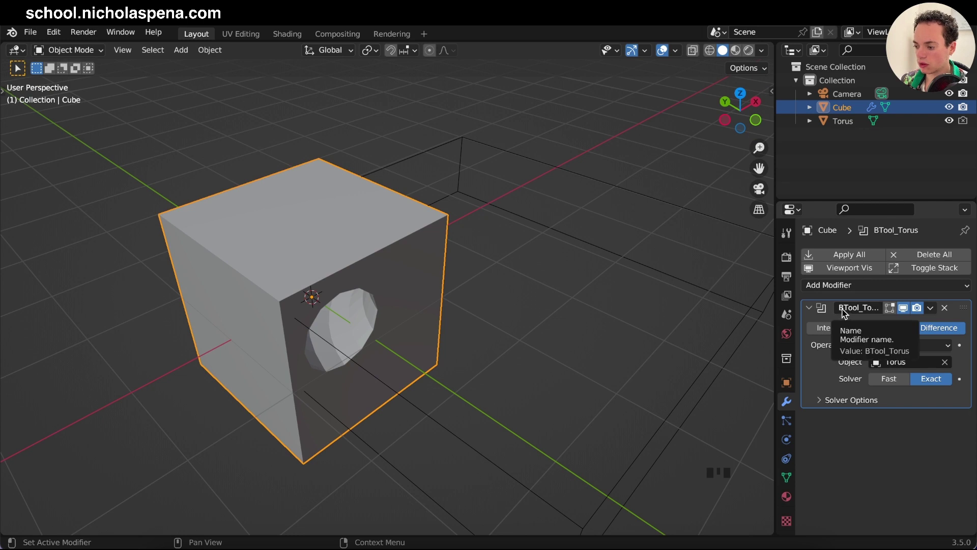
Widen the Properties editor to read the BTool_Torus modifier, then deselect the cube
left_click_drag(775, 311, 681, 311)
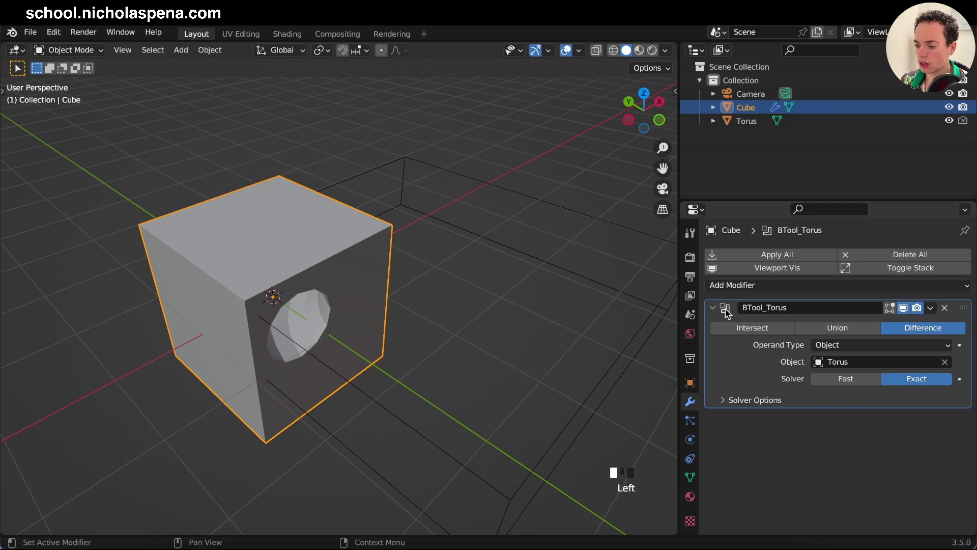
left_click(729, 286)
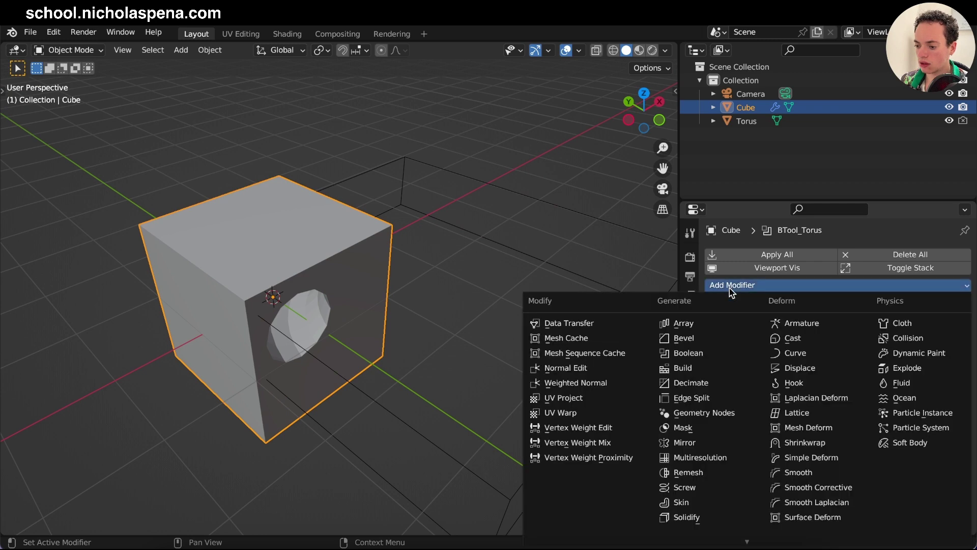
left_click(671, 353)
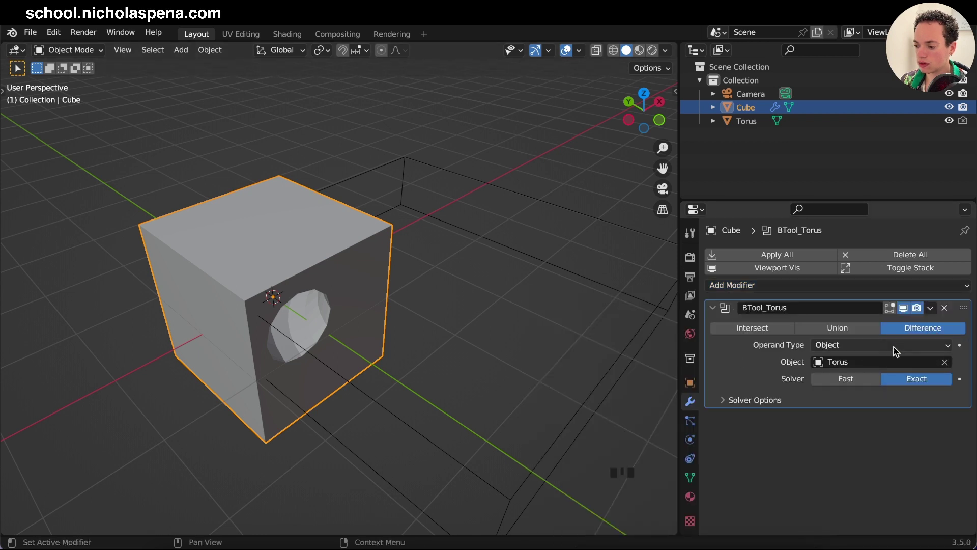
left_click(652, 254)
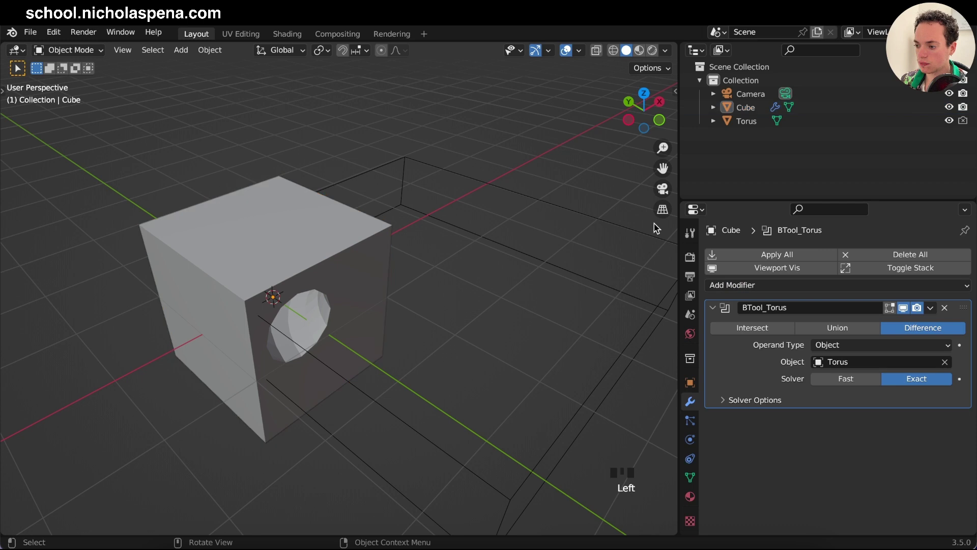
In the torus's Viewport Display settings, switch Display As to Solid and back to Bounds
left_click(744, 121)
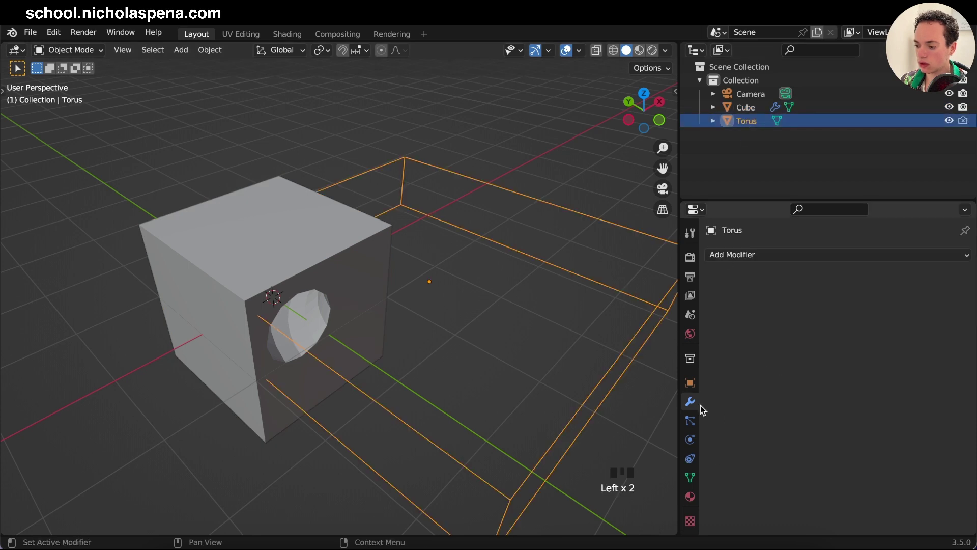
left_click(691, 383)
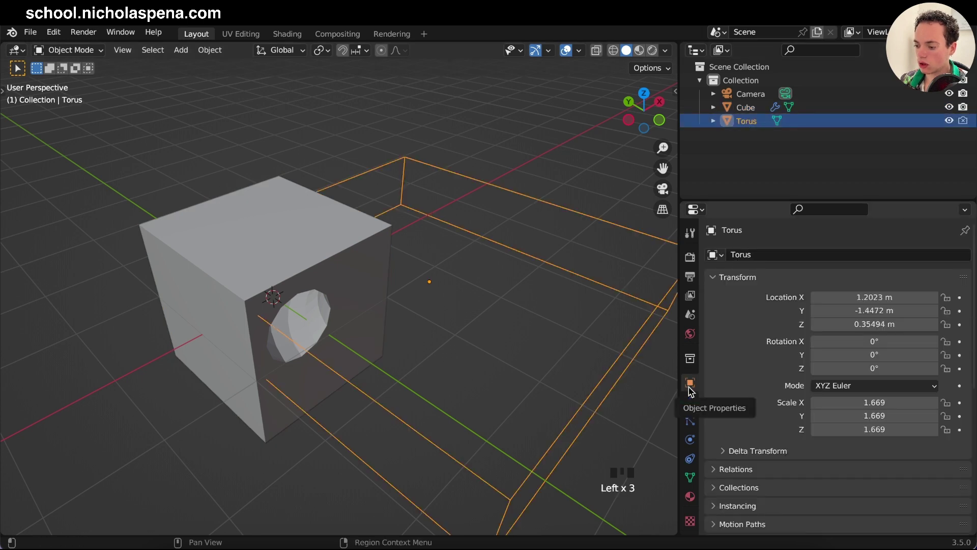
scroll(738, 320, "down", 10)
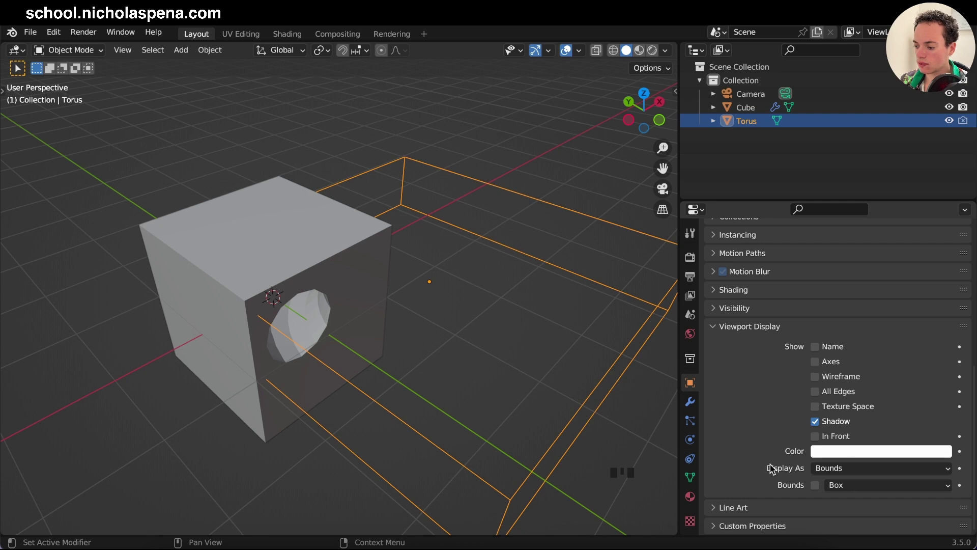
left_click(843, 469)
left_click(840, 453)
left_click(840, 467)
left_click(839, 427)
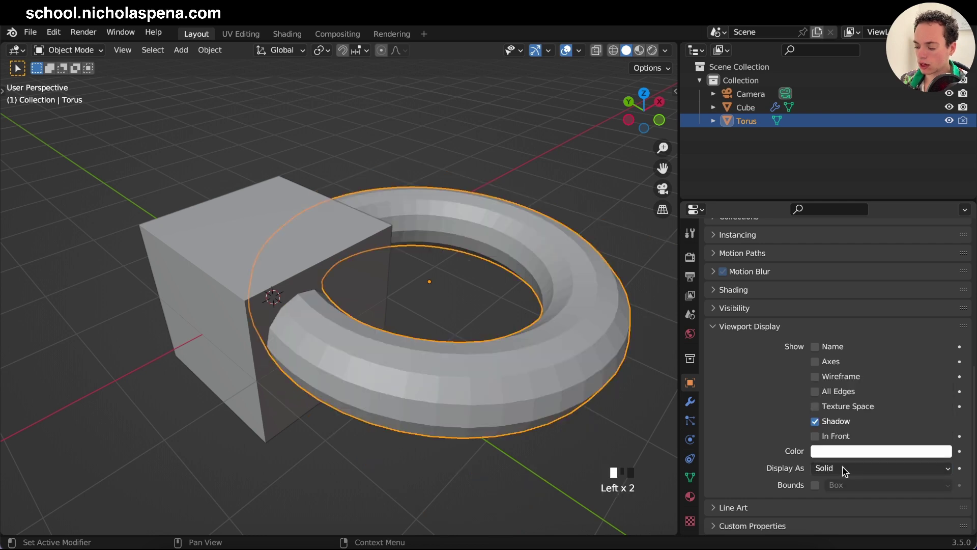
left_click(843, 468)
left_click(844, 452)
Deselect the torus and reselect the cube
middle_click_drag(549, 357, 493, 300)
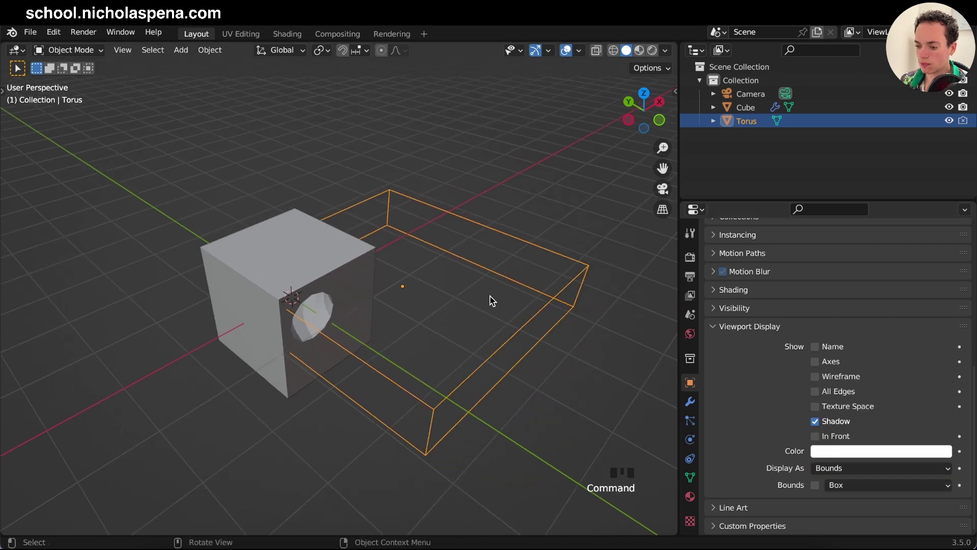
left_click(492, 300)
scroll(491, 301, "down", 3)
scroll(491, 300, "up", 3, "super")
left_click(312, 230)
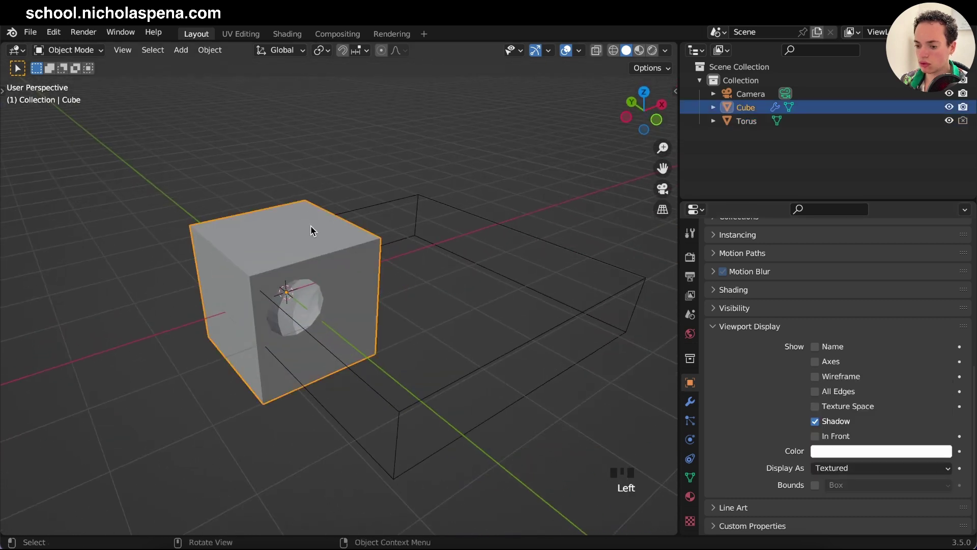
Add a cylinder, scale it, and raise it along Z through the cube's top
middle_click_drag(313, 231, 312, 227)
key("shift+a")
mouse_move(404, 247)
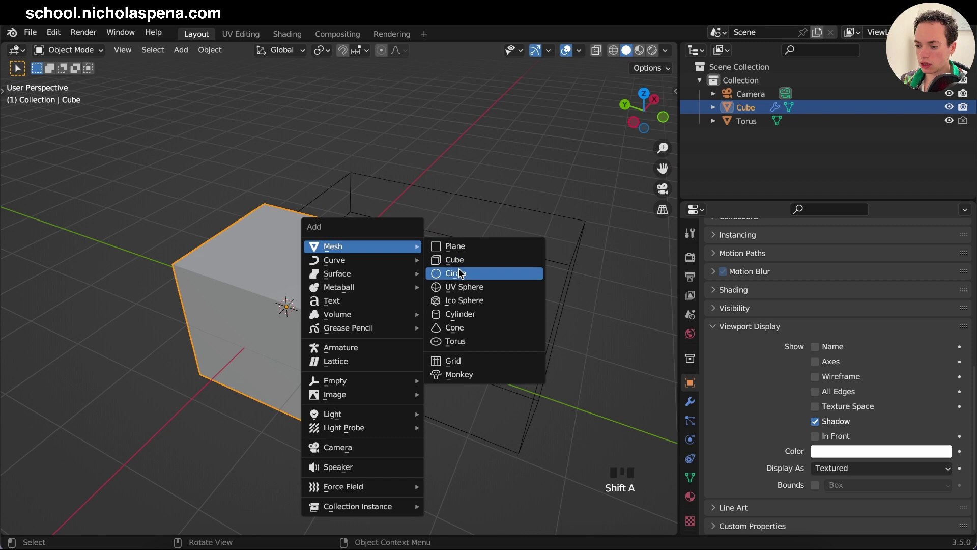
left_click(458, 315)
key("s")
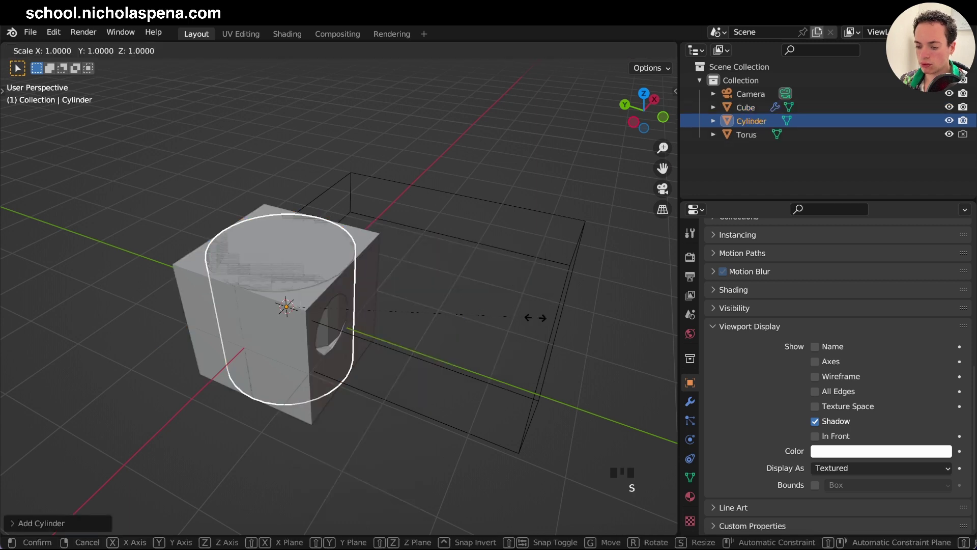
left_click(497, 318)
key("g")
key("z")
left_click(481, 249)
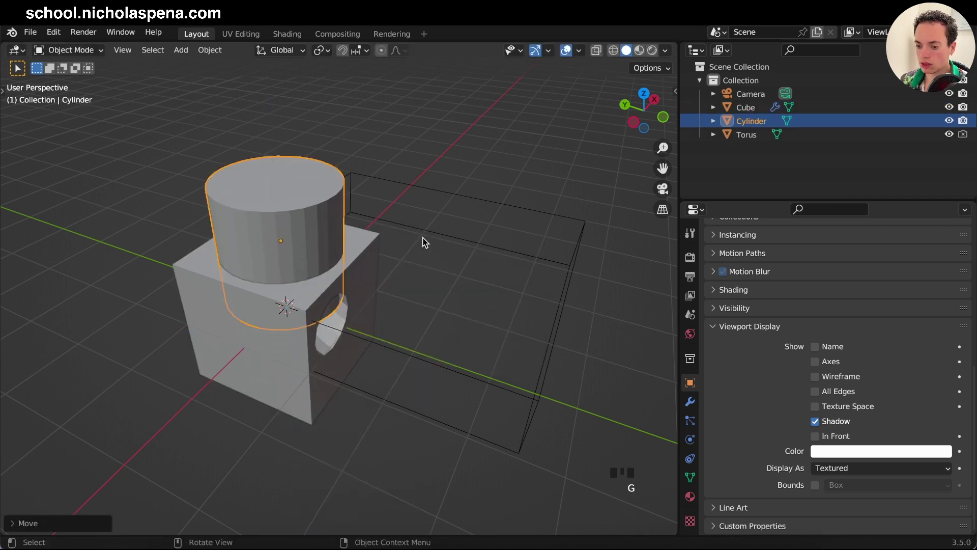
Shift-select the cube and cut the cylinder out as a Bool Tool Difference
left_click(372, 255, "shift")
key("ctrl+KP_Subtract")
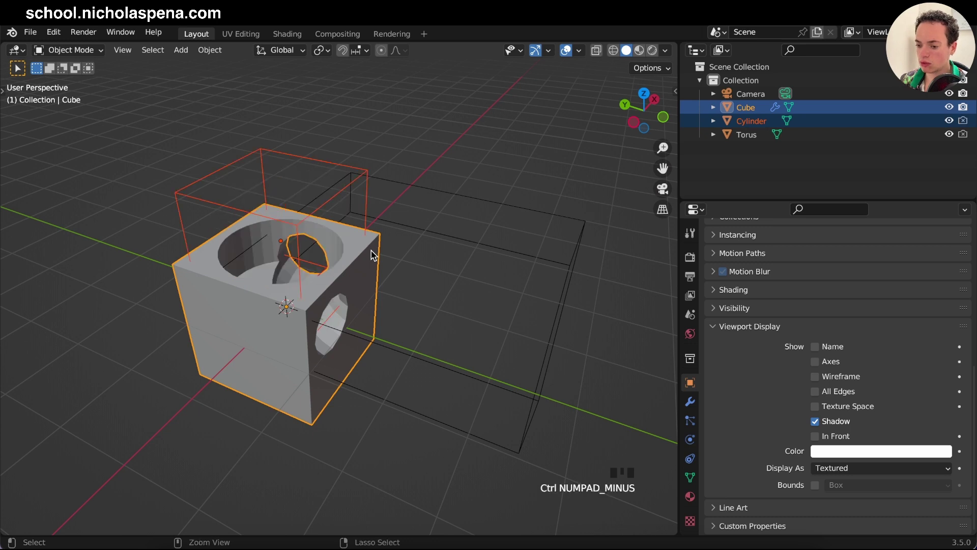
left_click(376, 458)
scroll(377, 462, "down", 10)
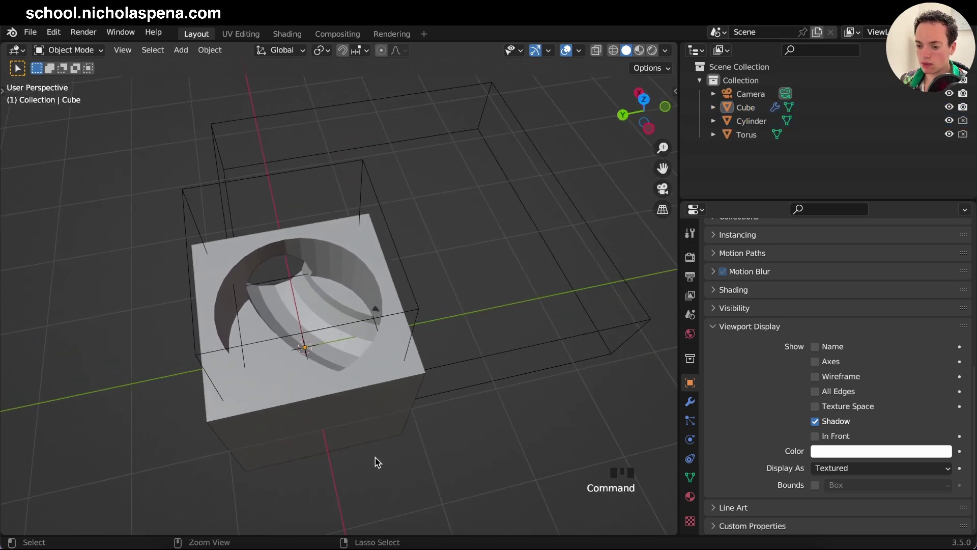
scroll(376, 462, "up", 10)
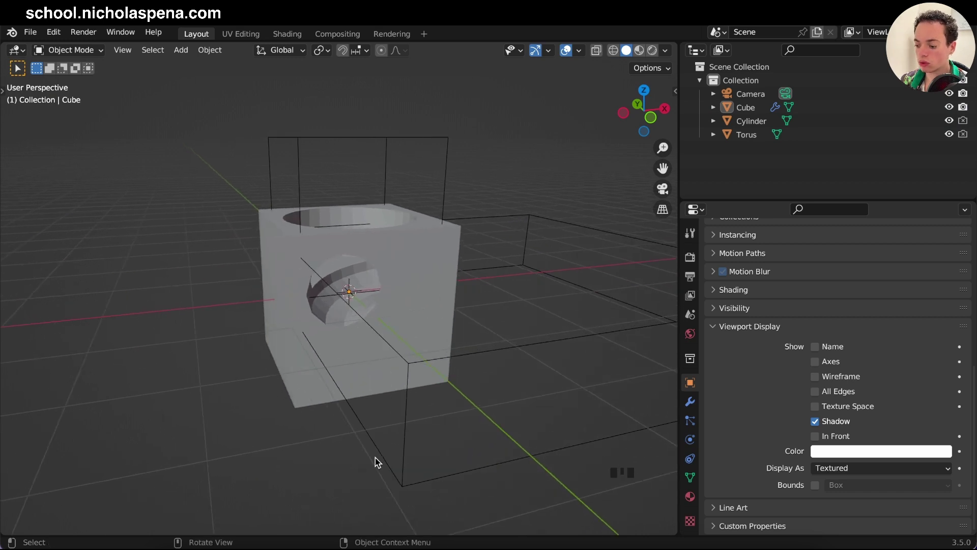
scroll(425, 324, "right", 5)
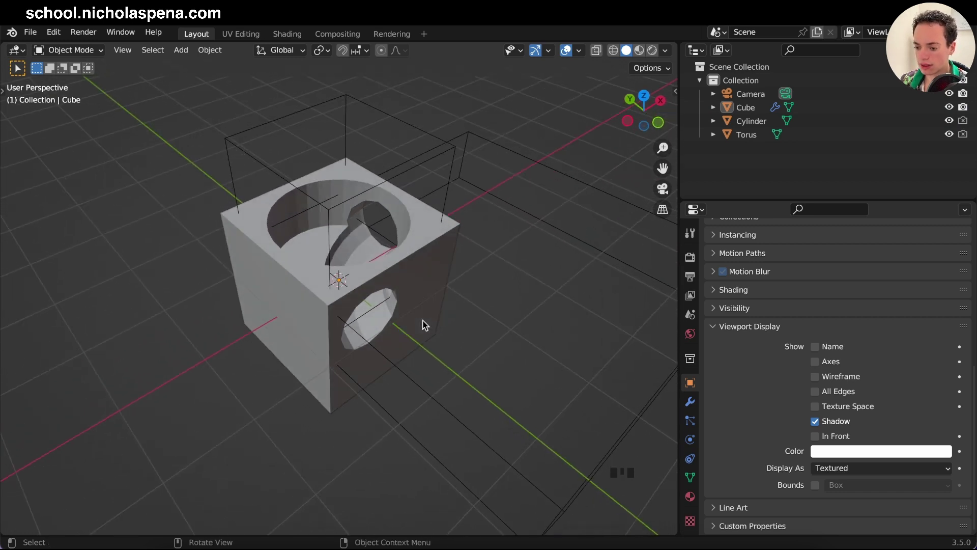